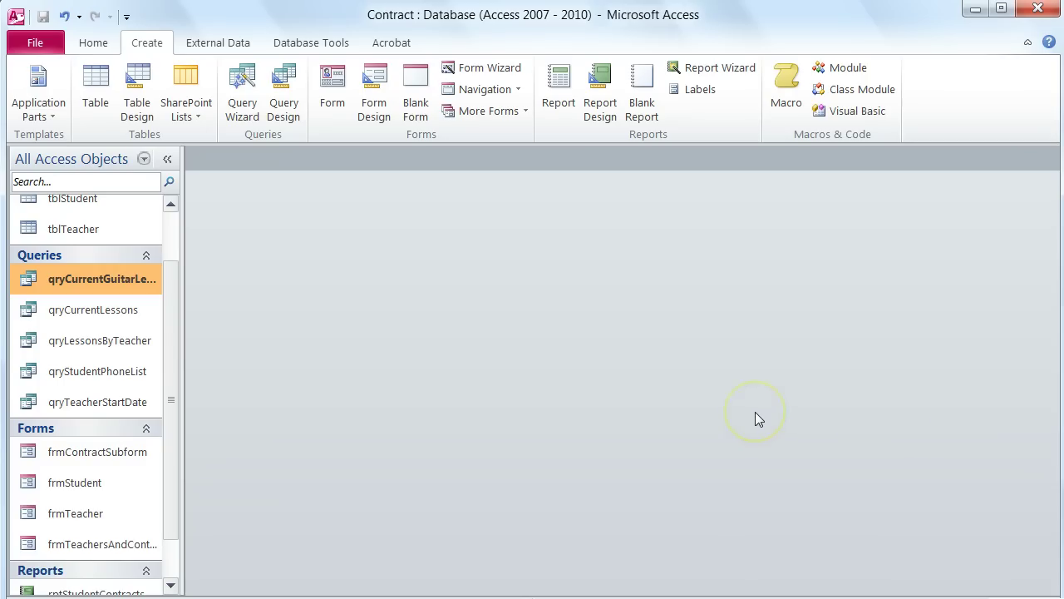
Bring up the New Query wizard choices from the Create tab's Query Wizard
left_click(749, 409)
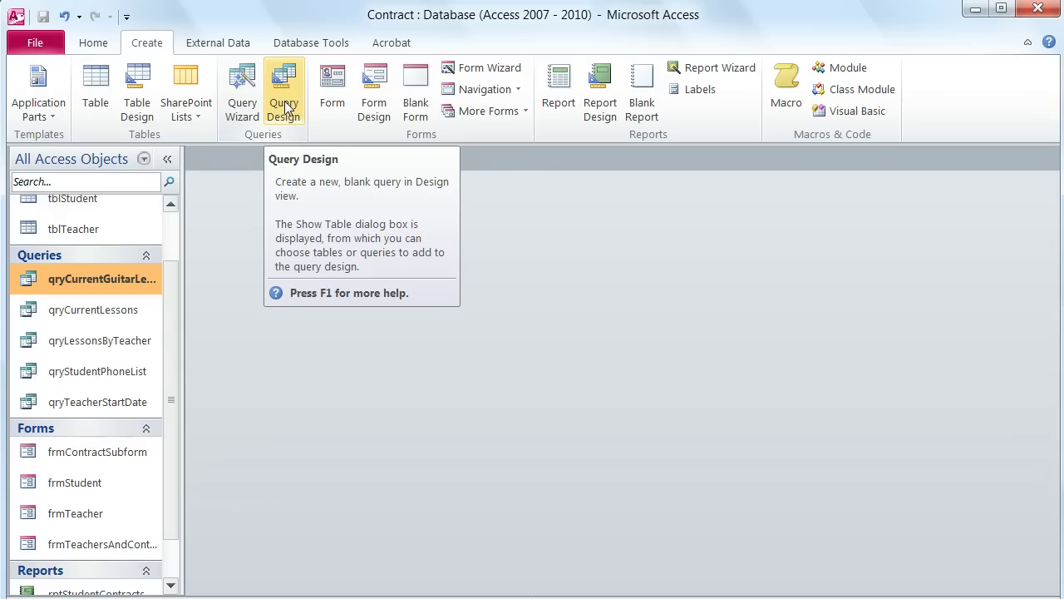
Start the Crosstab Query Wizard with tblContract as the source table
left_click(243, 104)
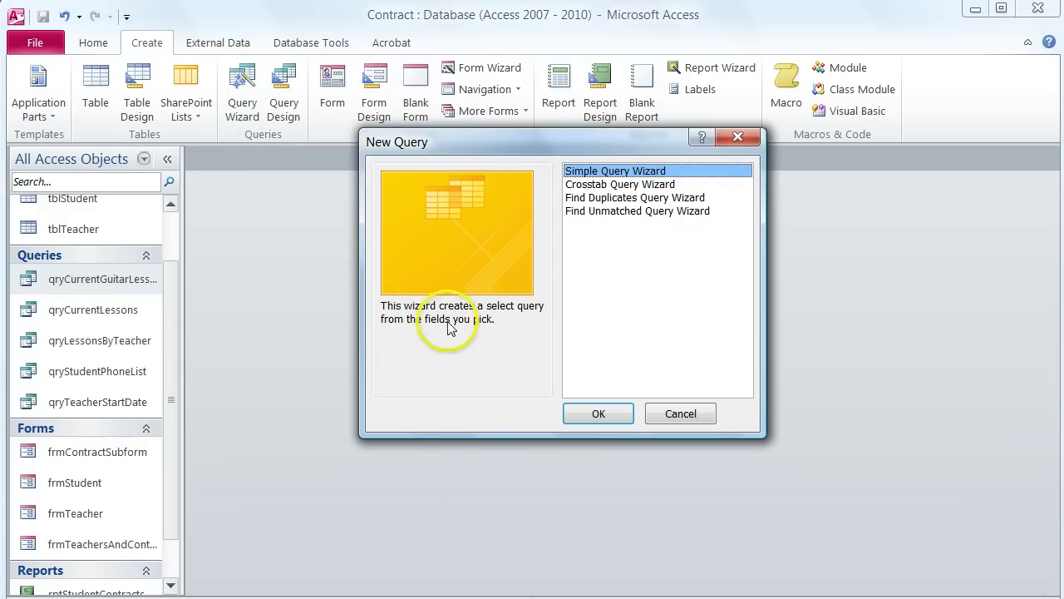
left_click(592, 185)
left_click(605, 413)
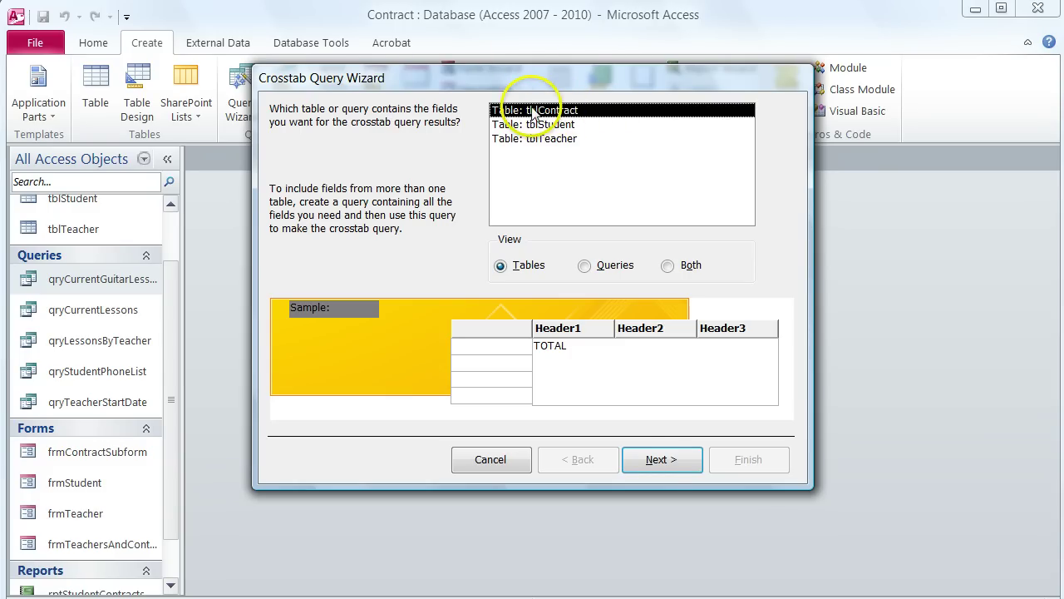
left_click(660, 462)
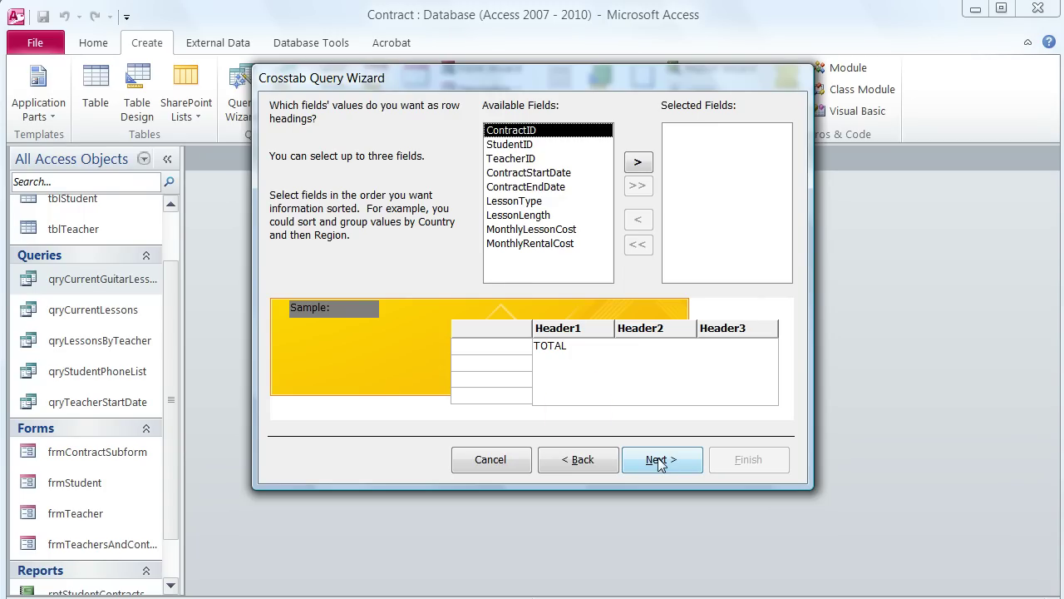
Use LessonType as row headings, LessonLength as column headings, and Count of ContractID
left_click(515, 201)
left_click(639, 162)
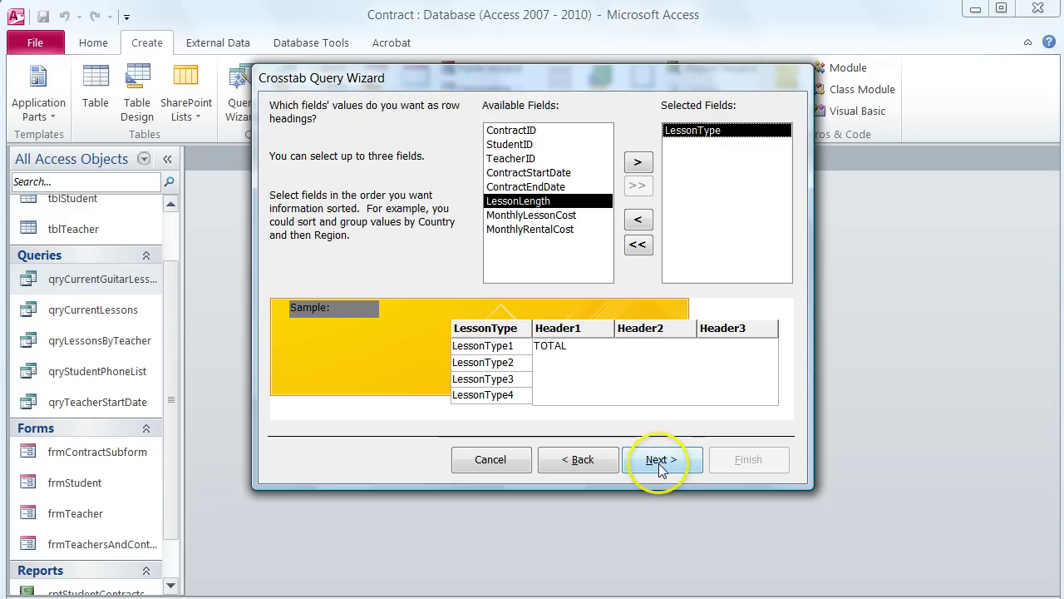
left_click(659, 463)
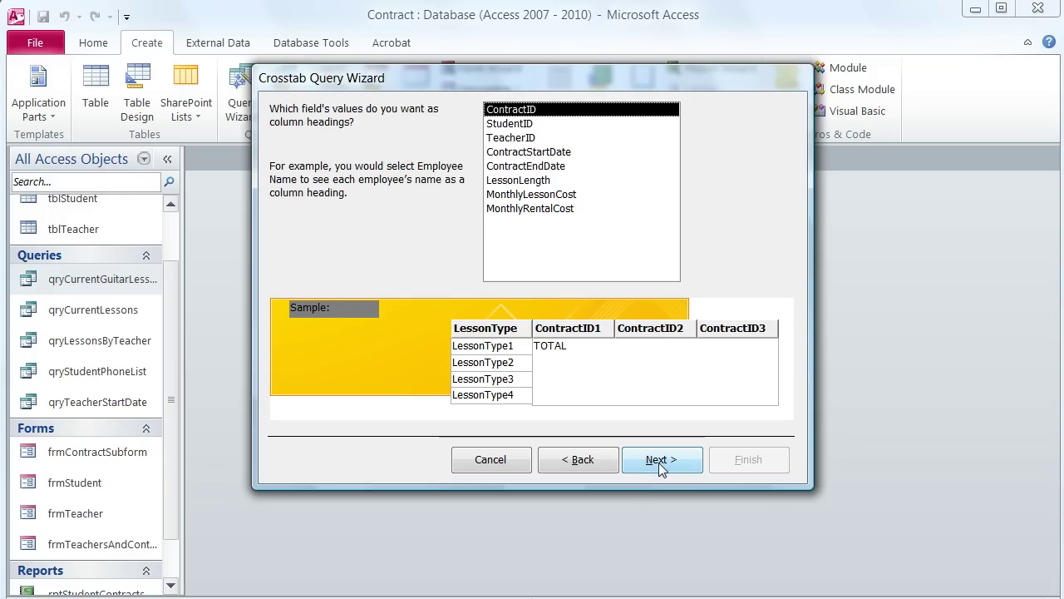
left_click(509, 182)
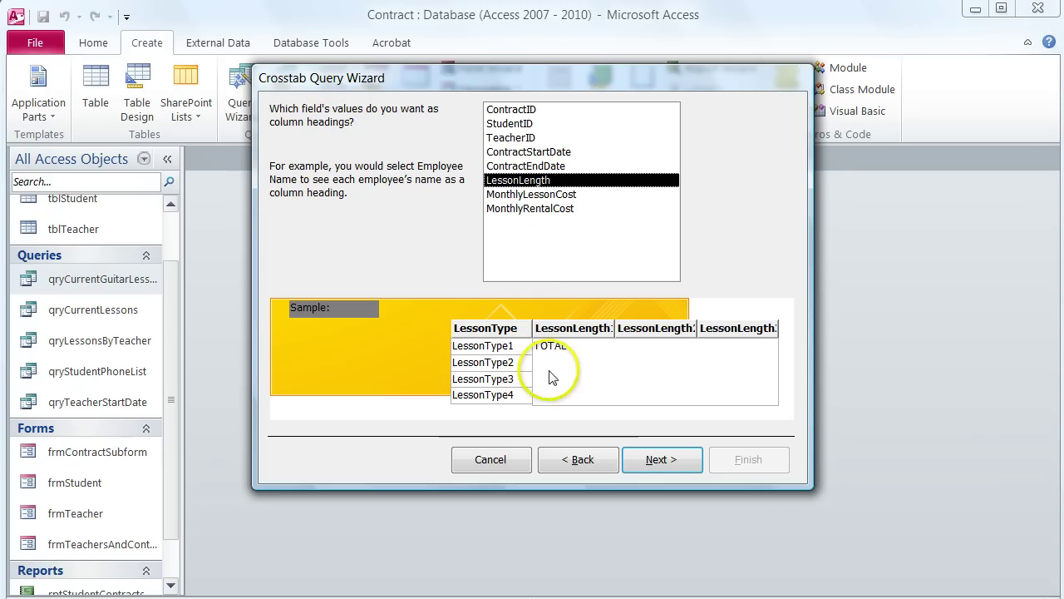
left_click(657, 461)
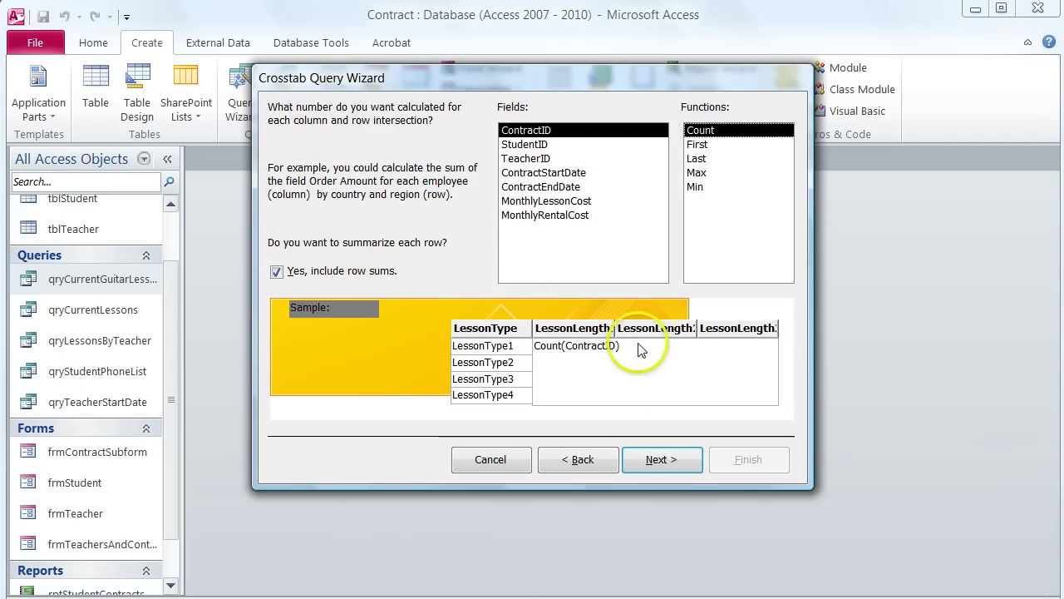
left_click(671, 462)
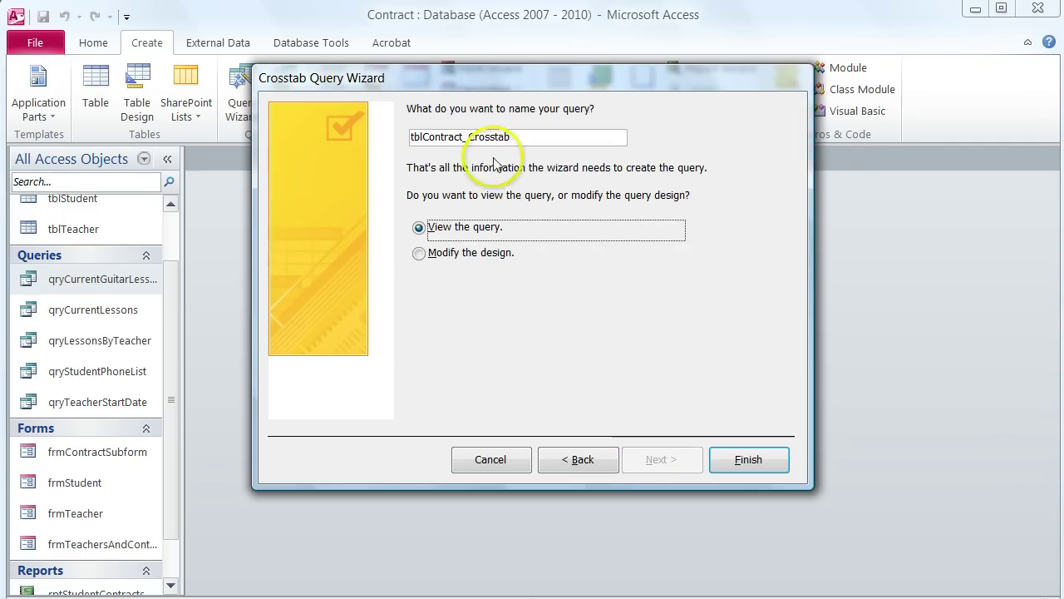
Name the query qryLessonTypeCrosstab and finish the wizard to view results
left_click_drag(521, 138, 398, 135)
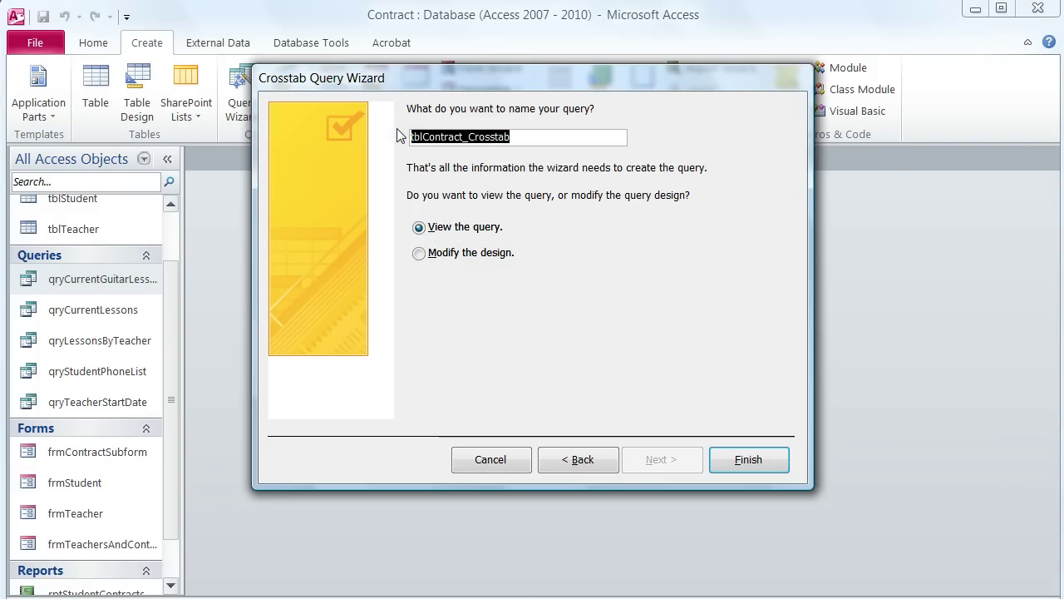
type("qry")
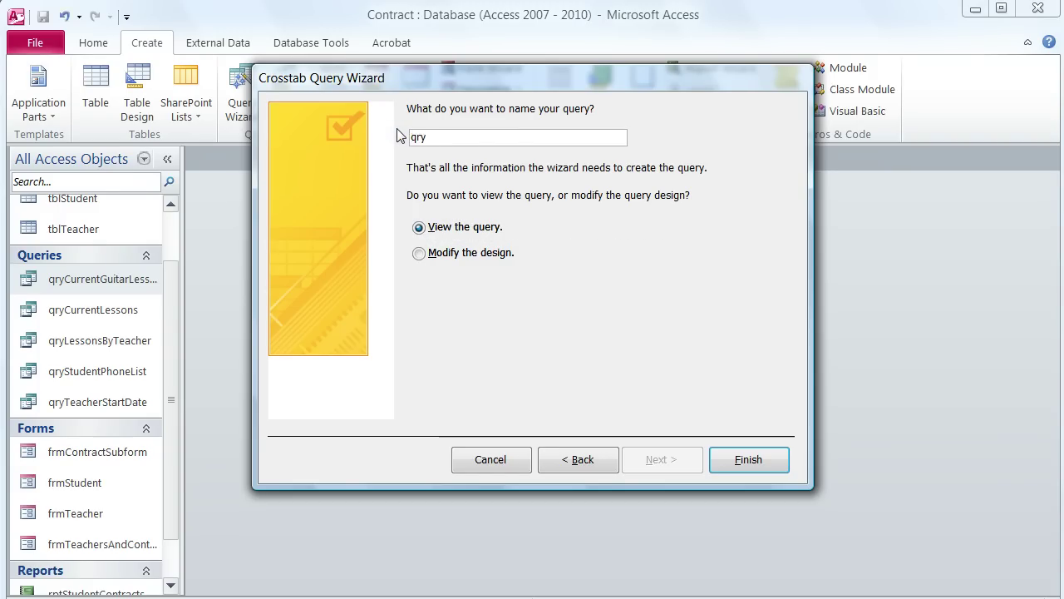
type("Les")
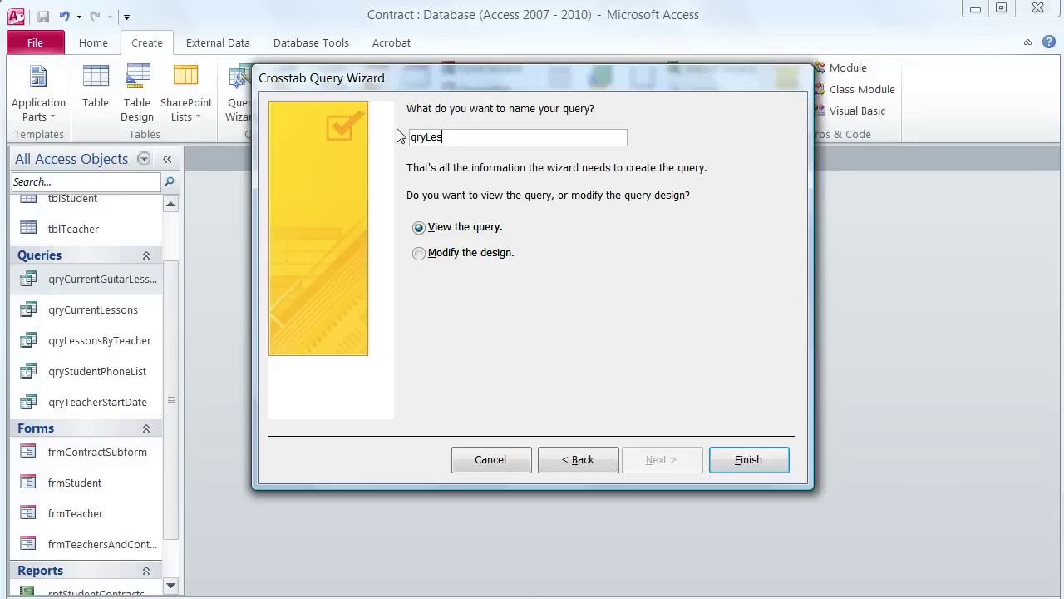
type("sonTu")
key("BackSpace")
type("ypeCrosstab")
left_click(752, 463)
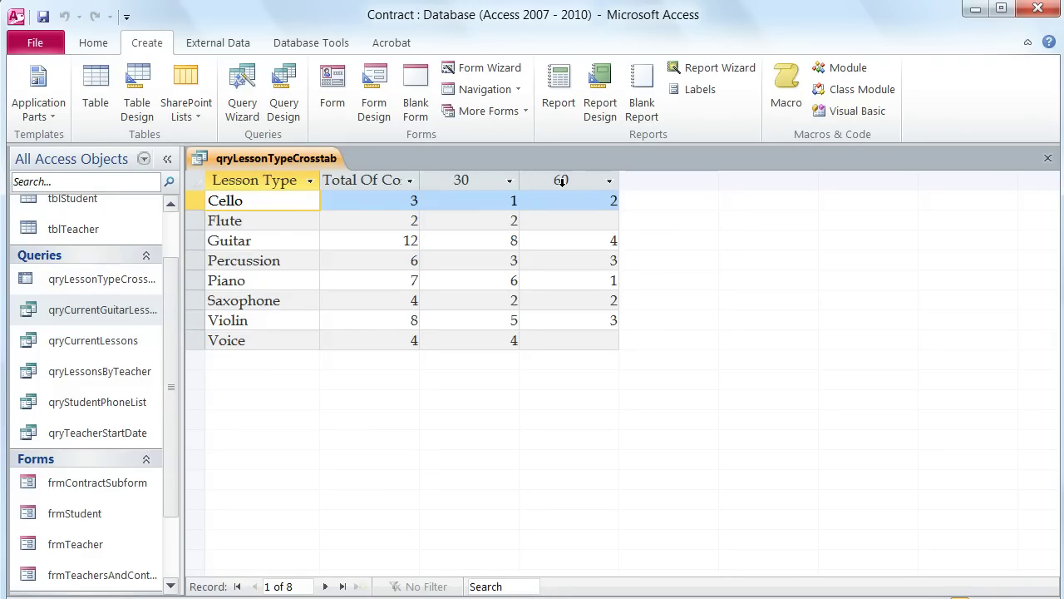
Auto-fit the Total Of ContractID column so its full heading shows
double_click(418, 180)
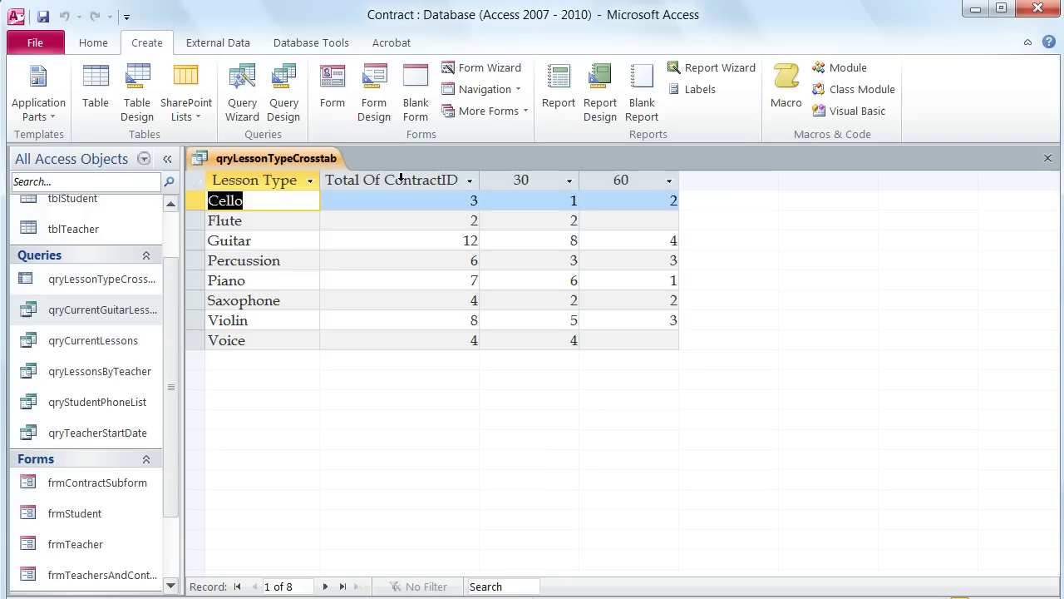
Switch the crosstab query to Design View and enlarge the design grid
left_click(93, 43)
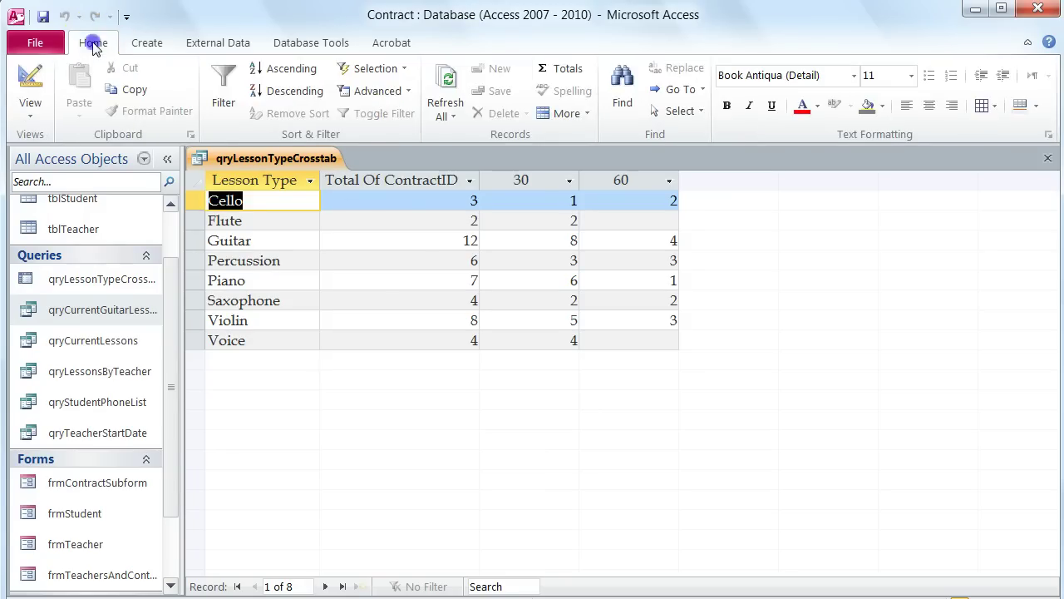
left_click(31, 115)
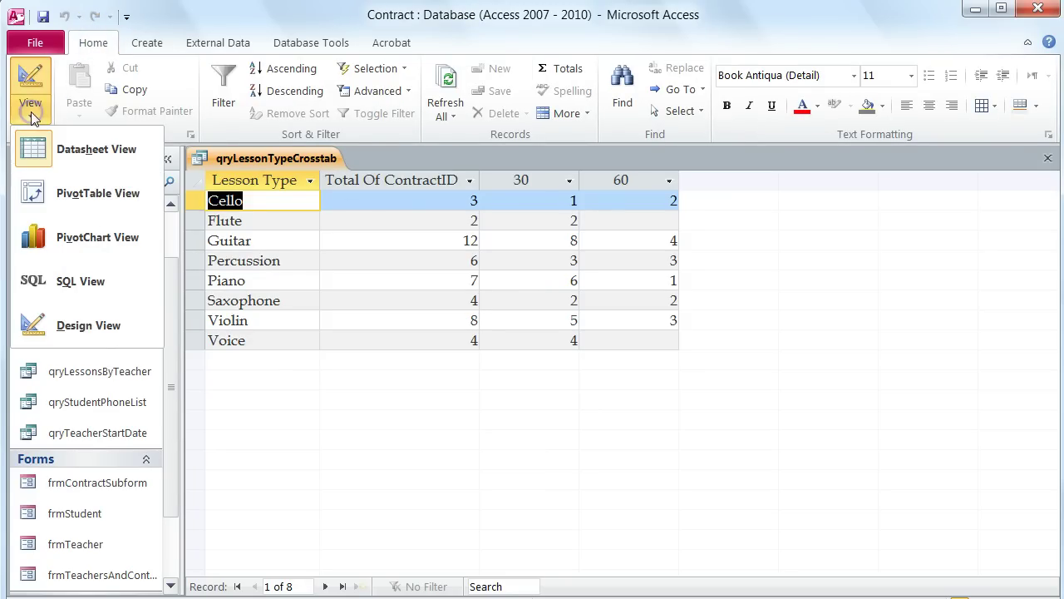
left_click(67, 327)
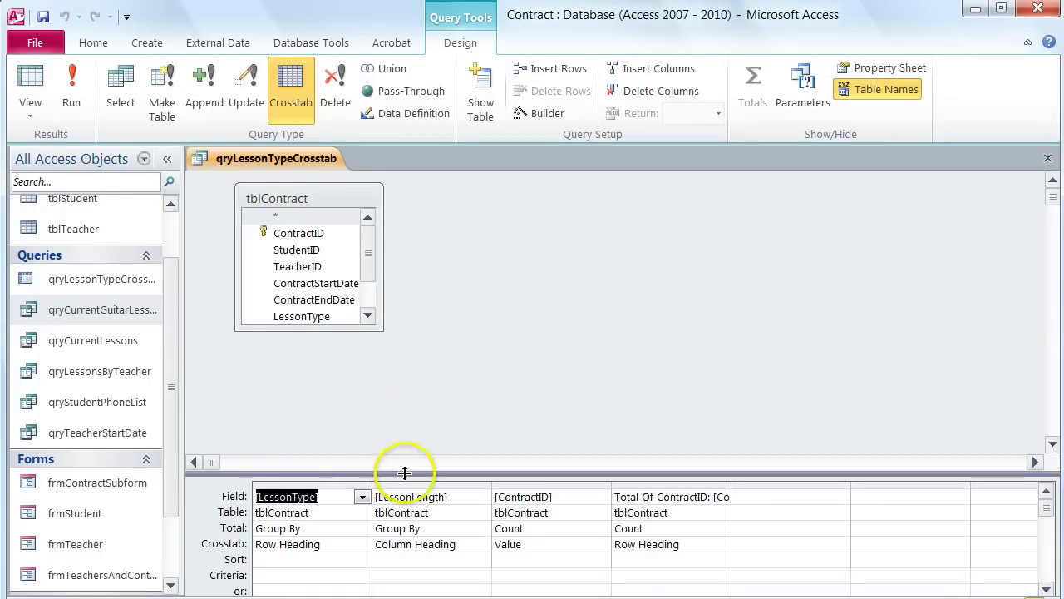
left_click_drag(407, 407, 404, 344)
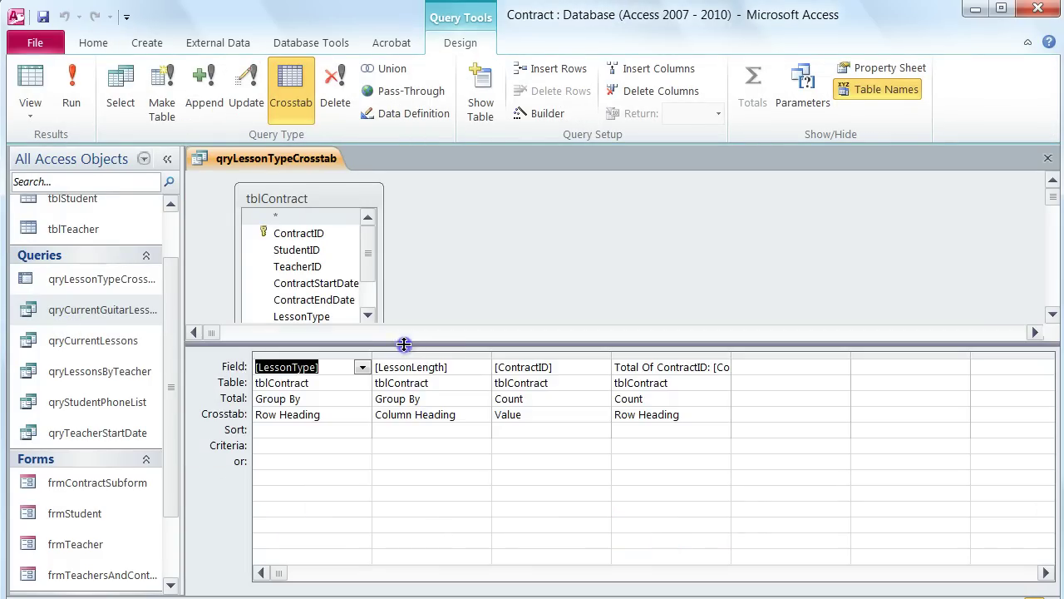
Rename the total column field to Total Number of Lessons: [ContractID]
left_click(707, 371)
left_click_drag(706, 371, 643, 364)
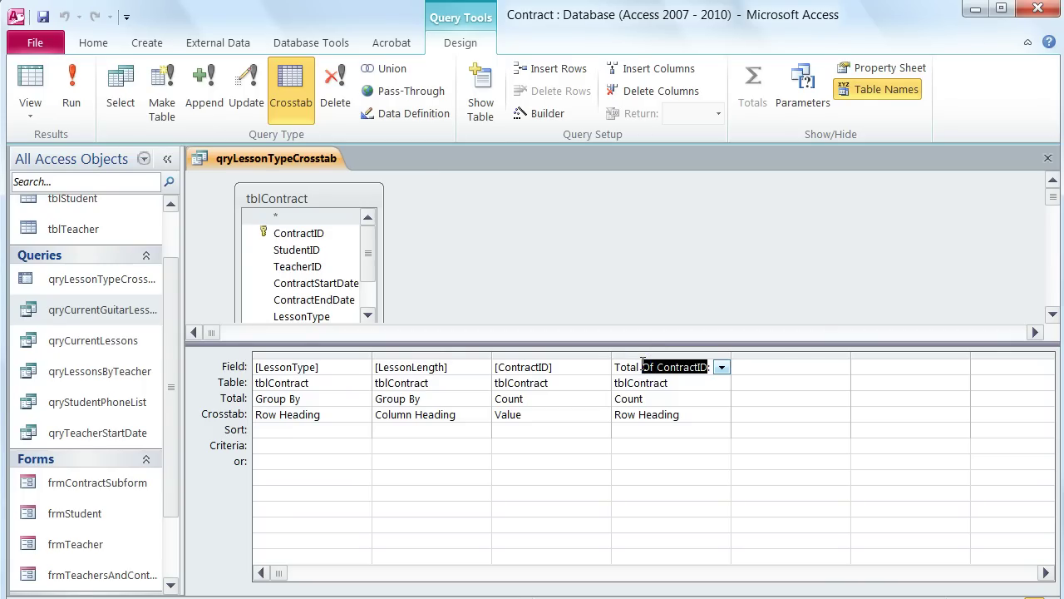
type("Nuber:")
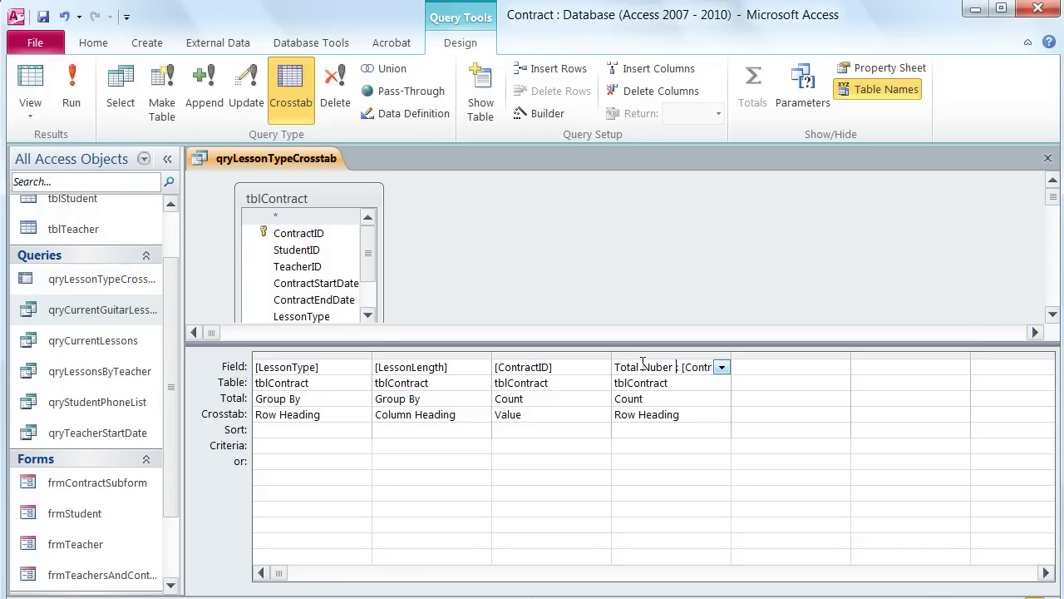
key("BackSpace")
key("BackSpace")
key("BackSpace")
key("BackSpace")
type("mber of Lessons:")
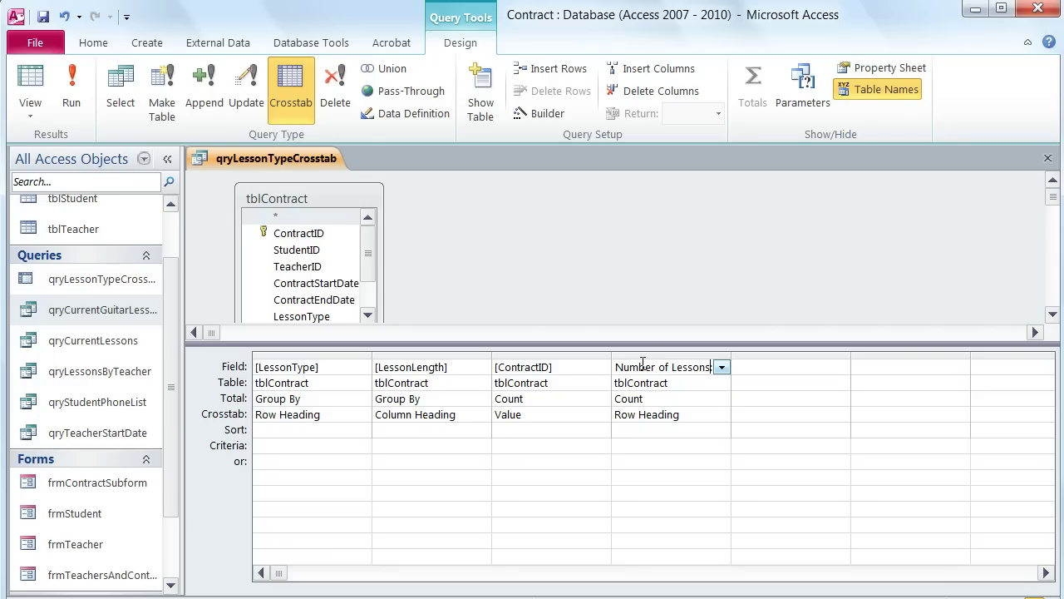
left_click(452, 366)
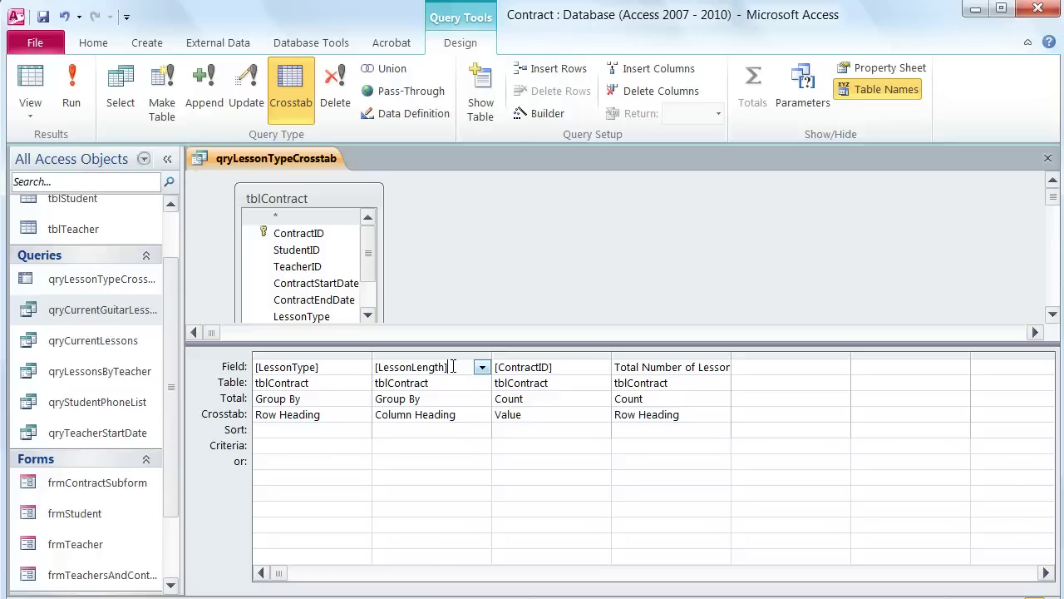
left_click(449, 367)
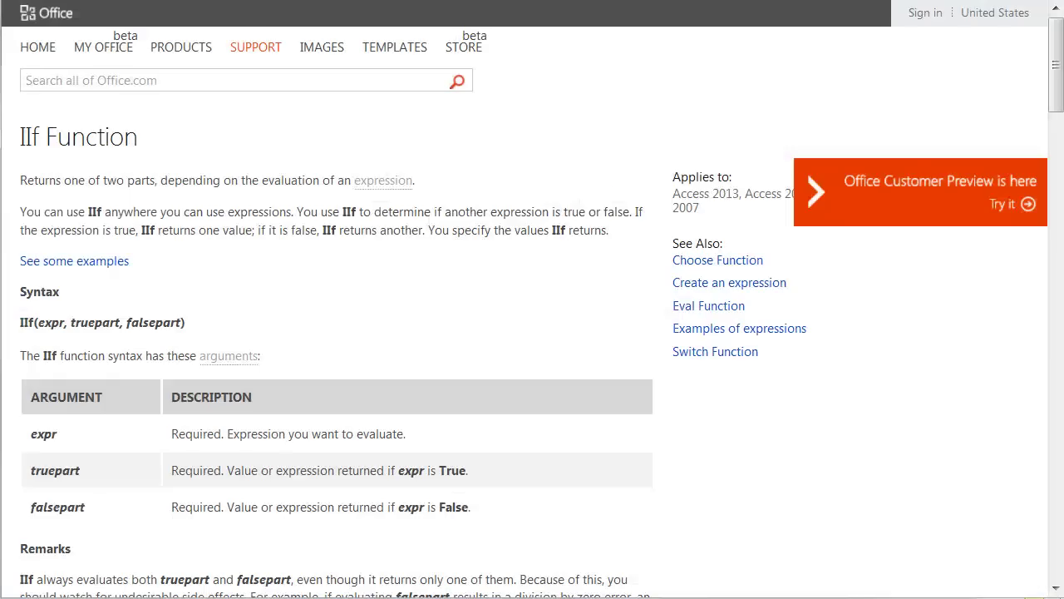
Open Office.com's IIf Function help page and scroll to its syntax
left_click(572, 211)
left_click(1057, 51)
left_click_drag(1057, 51, 1059, 65)
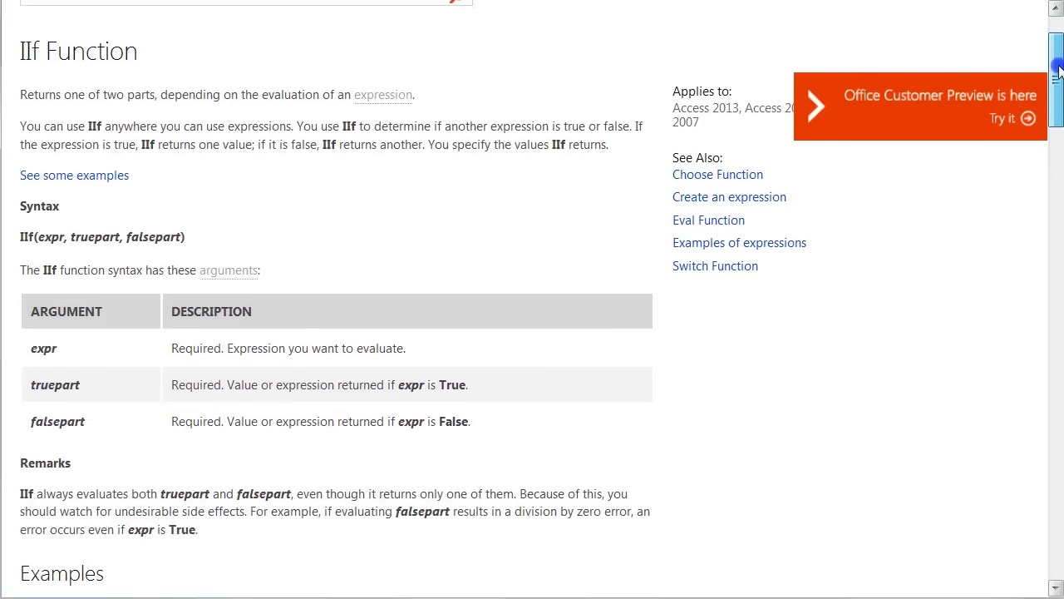
left_click_drag(1057, 73, 1058, 75)
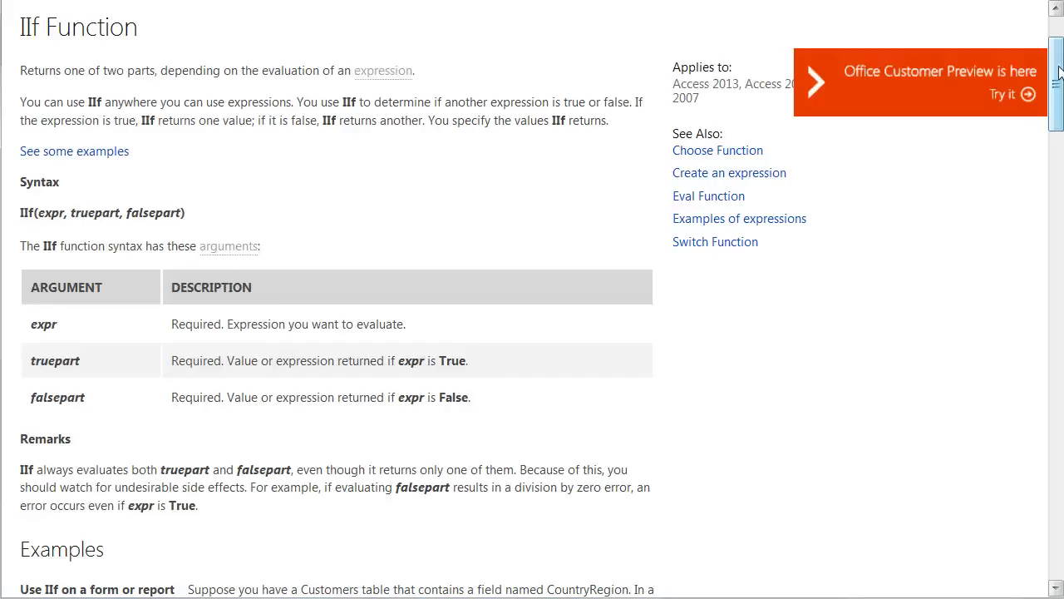
Scroll to the IIf examples and select the first =IIf([CountryRegion]=...) formula
left_click_drag(1059, 74, 1014, 161)
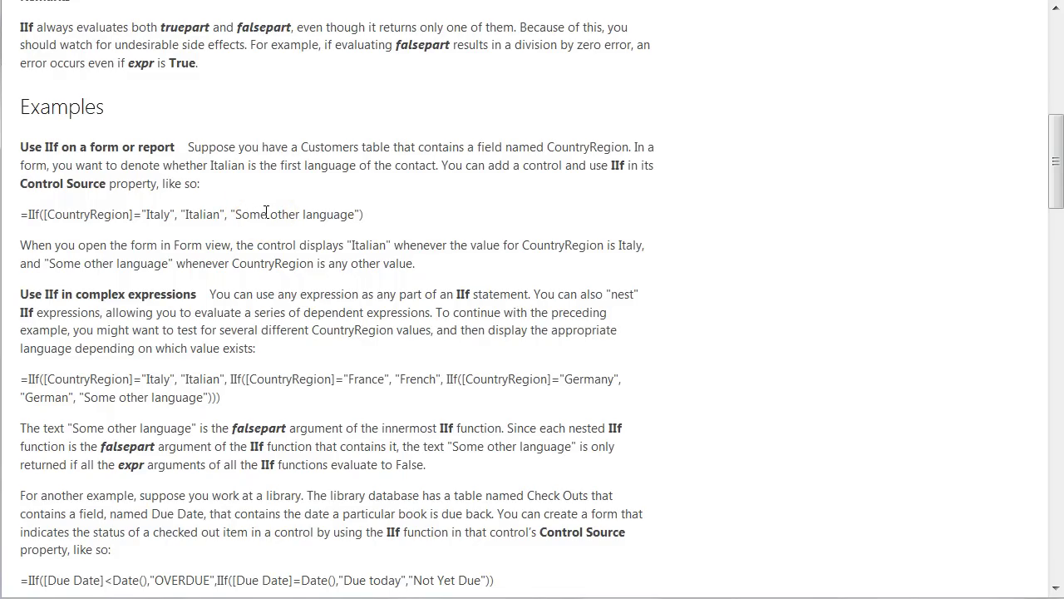
left_click(28, 214)
left_click_drag(28, 214, 366, 217)
key("ctrl+c")
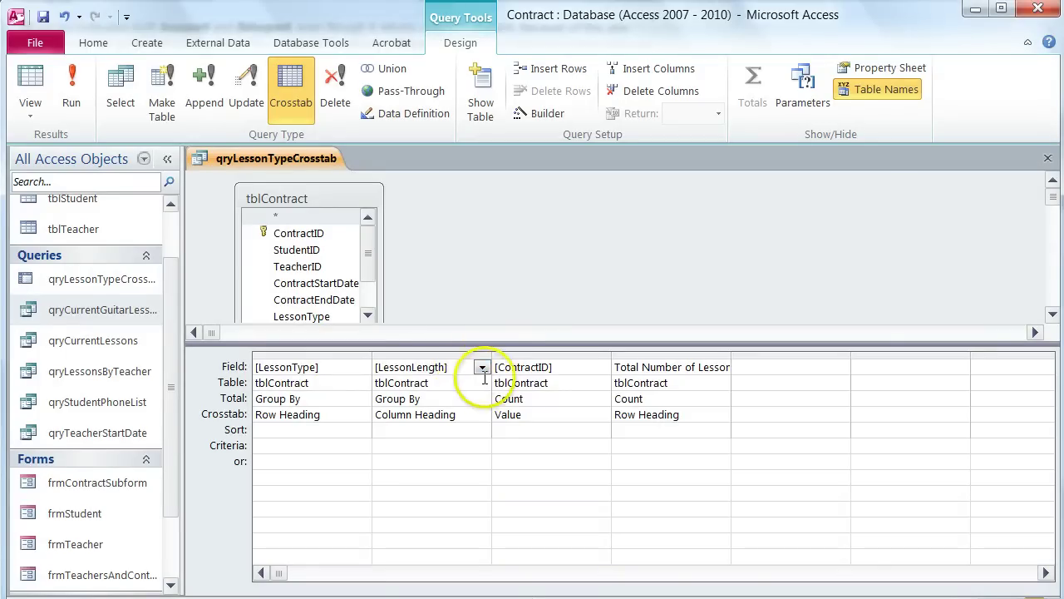
Open the Zoom editor for the LessonLength field and paste the sample IIf formula
right_click(458, 368)
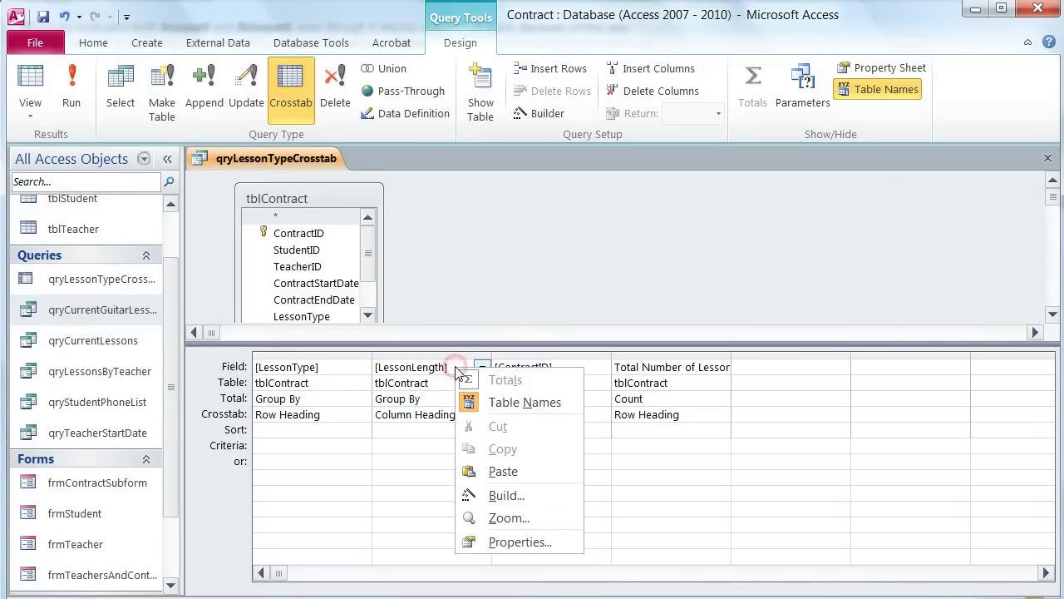
left_click(507, 515)
left_click(342, 160)
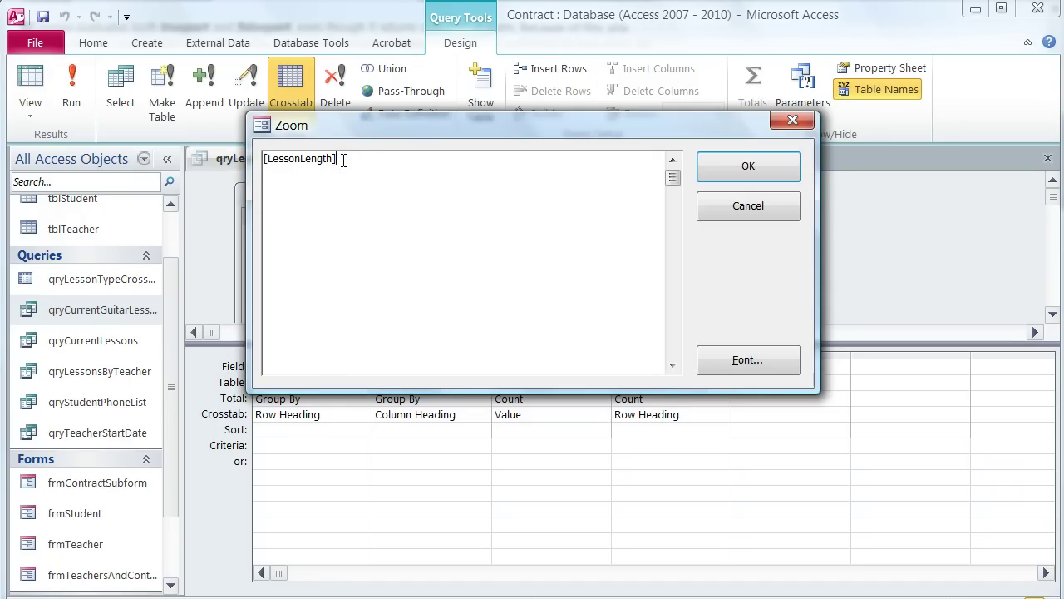
key("ctrl+v")
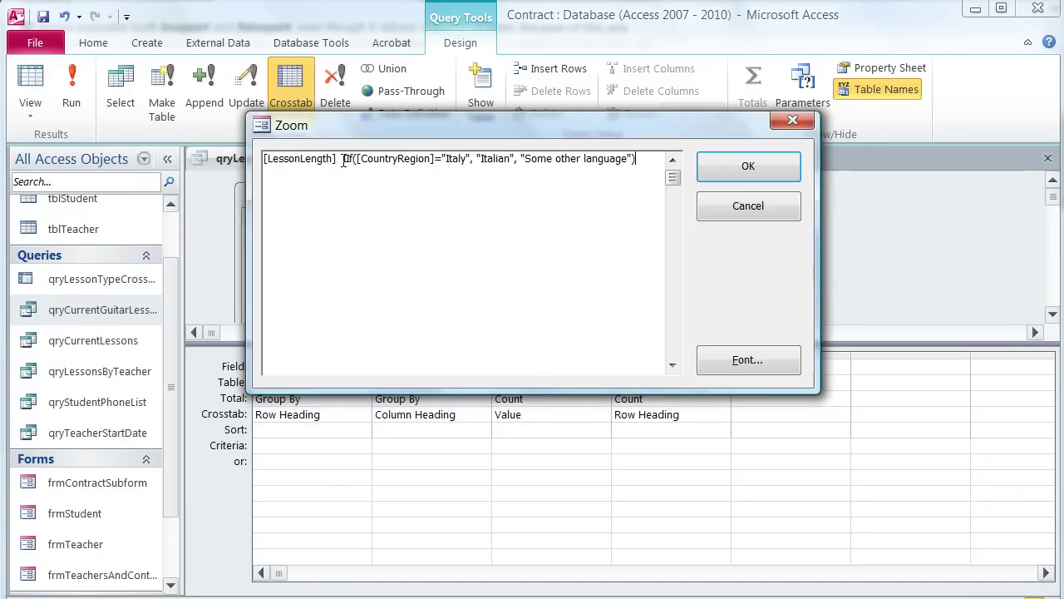
left_click(347, 204)
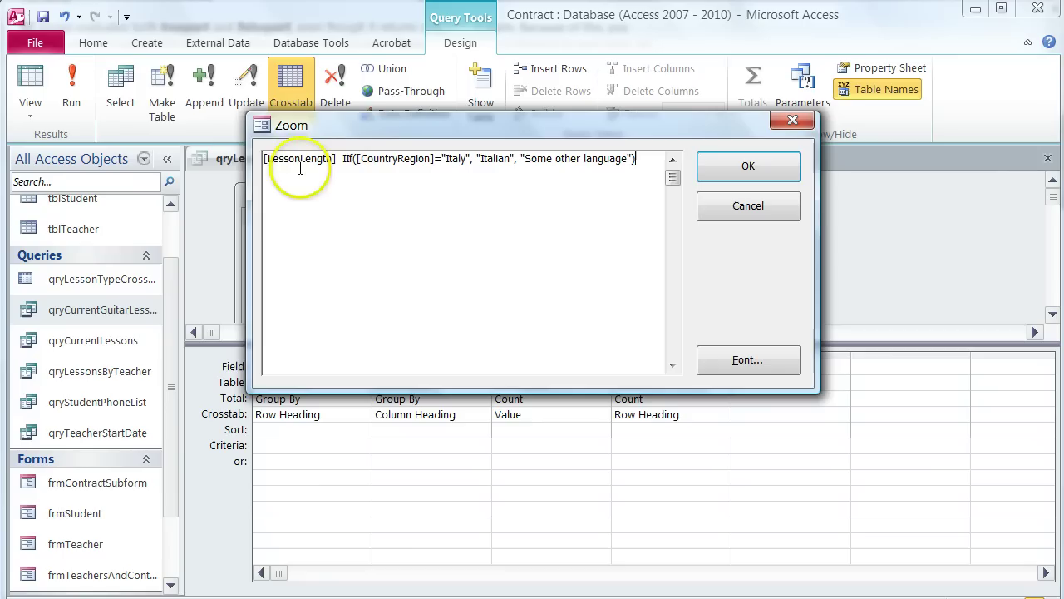
Write IIF([LessonLength]=30, "Number of 30 Minute Lessons", "Nuber of 60 Minute Lessons") and delete the sample
left_click(264, 160)
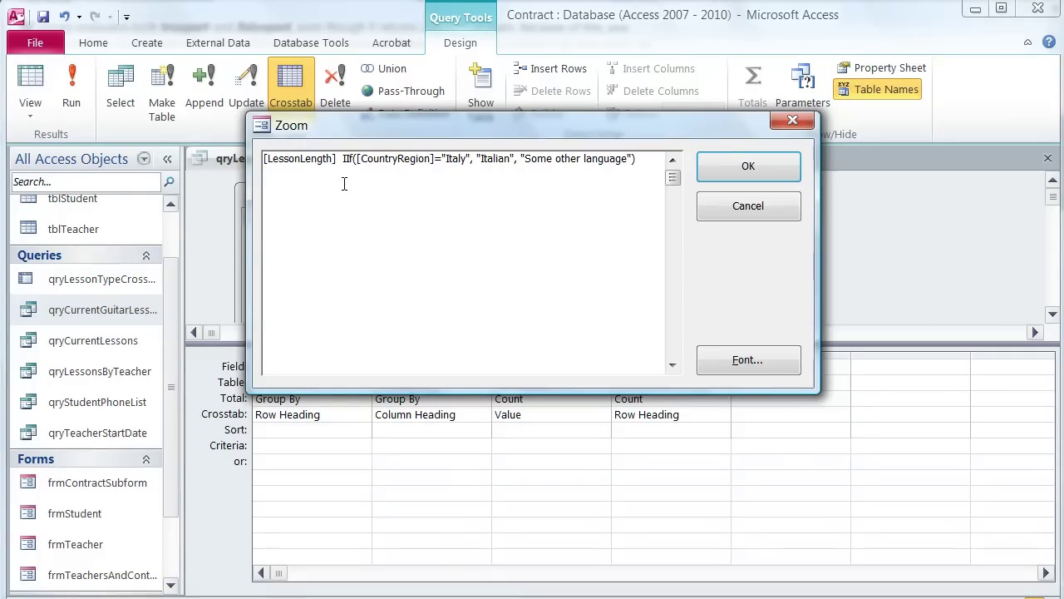
type("IIF")
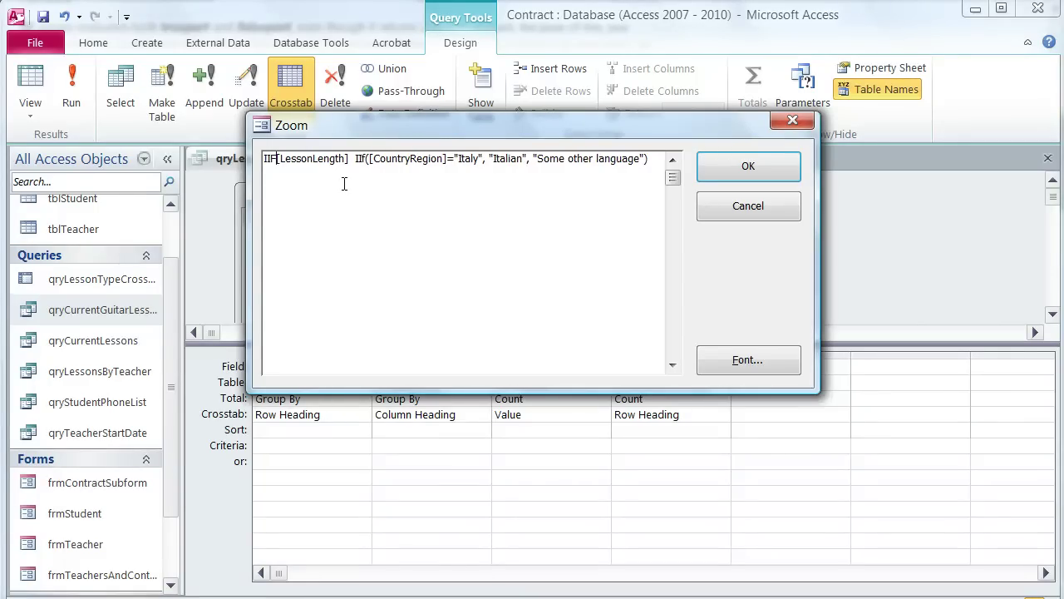
type("(")
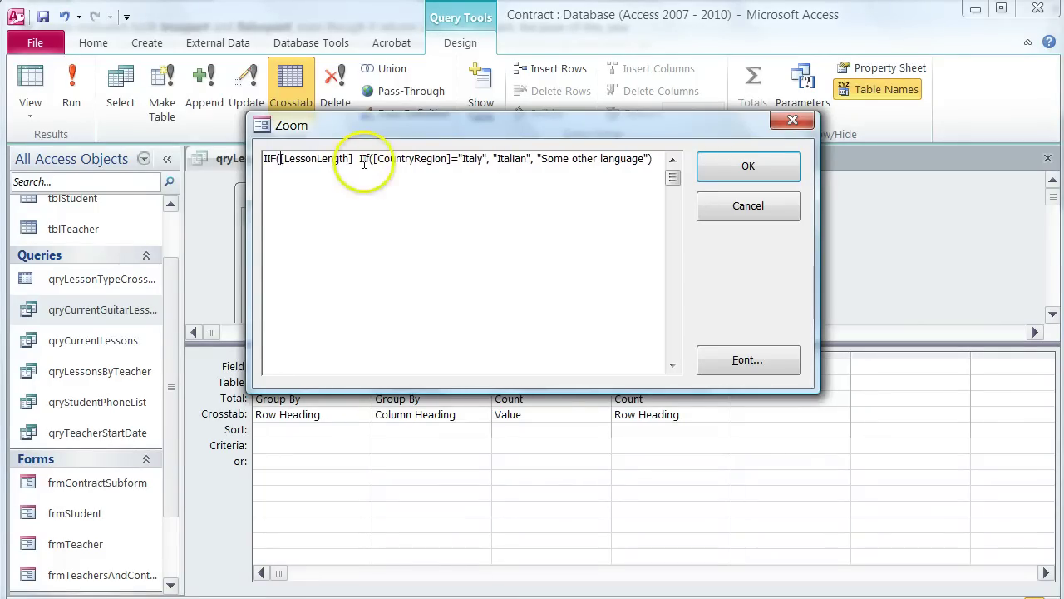
left_click(358, 159)
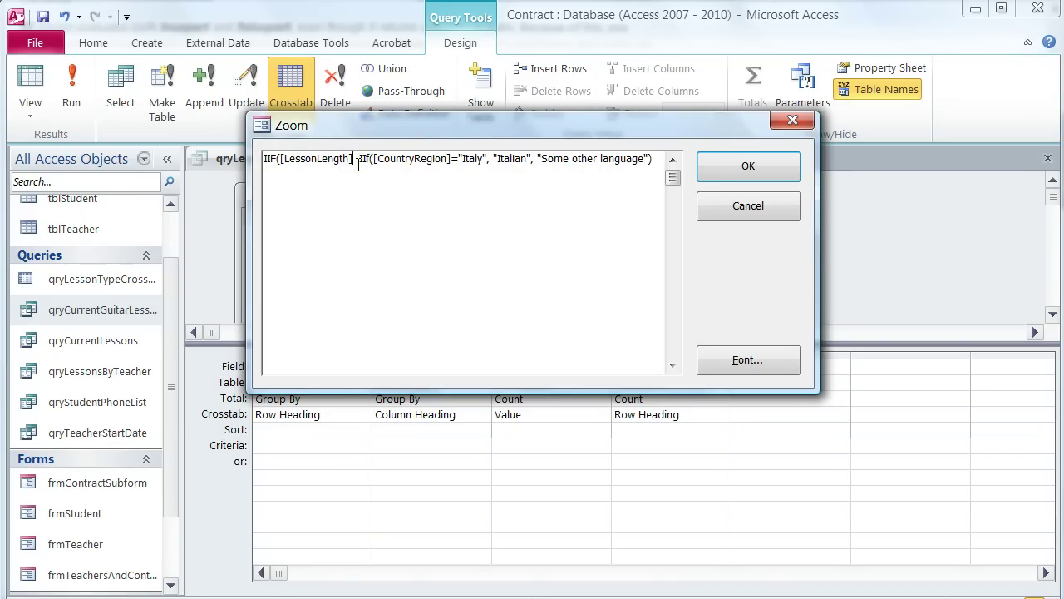
type("= ")
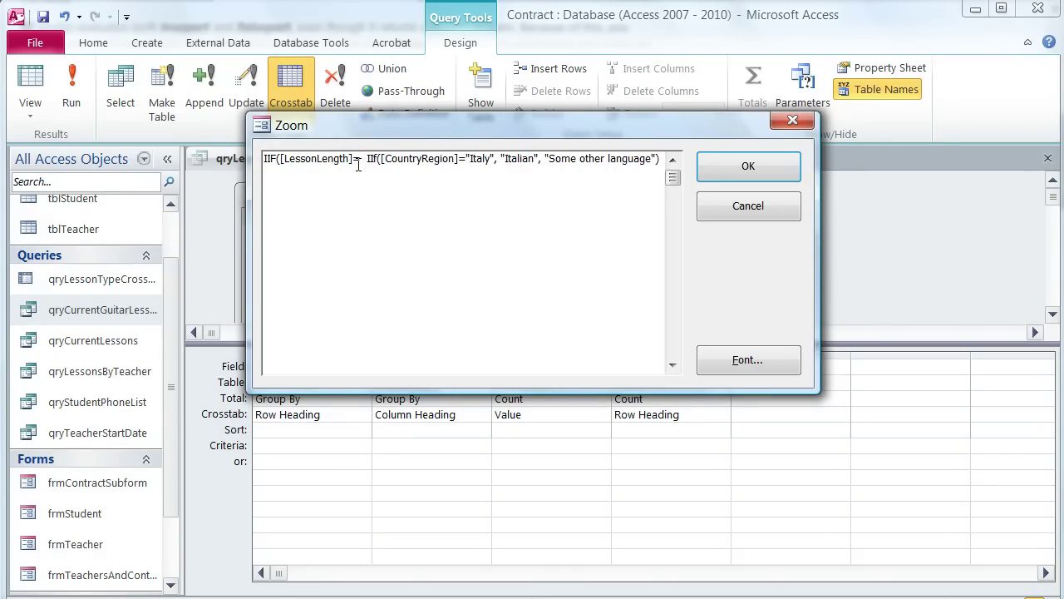
type("30")
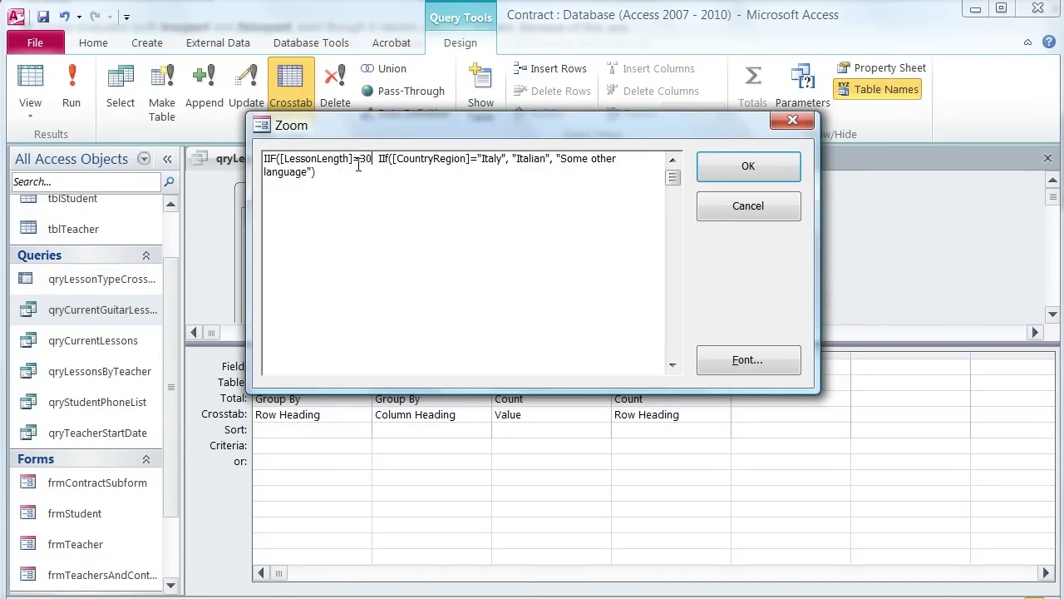
type(", \"")
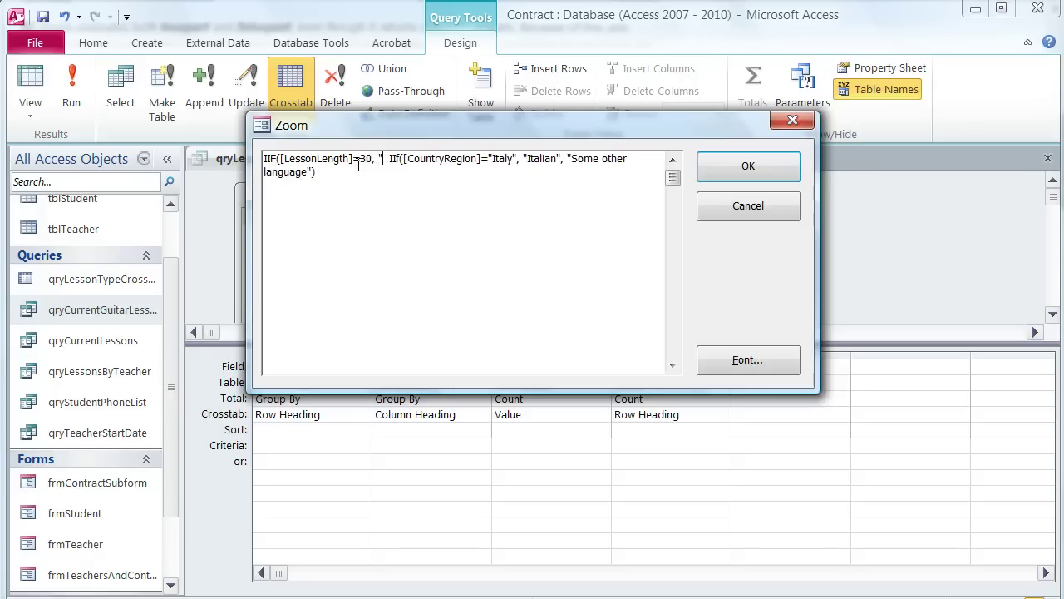
type("Lesso")
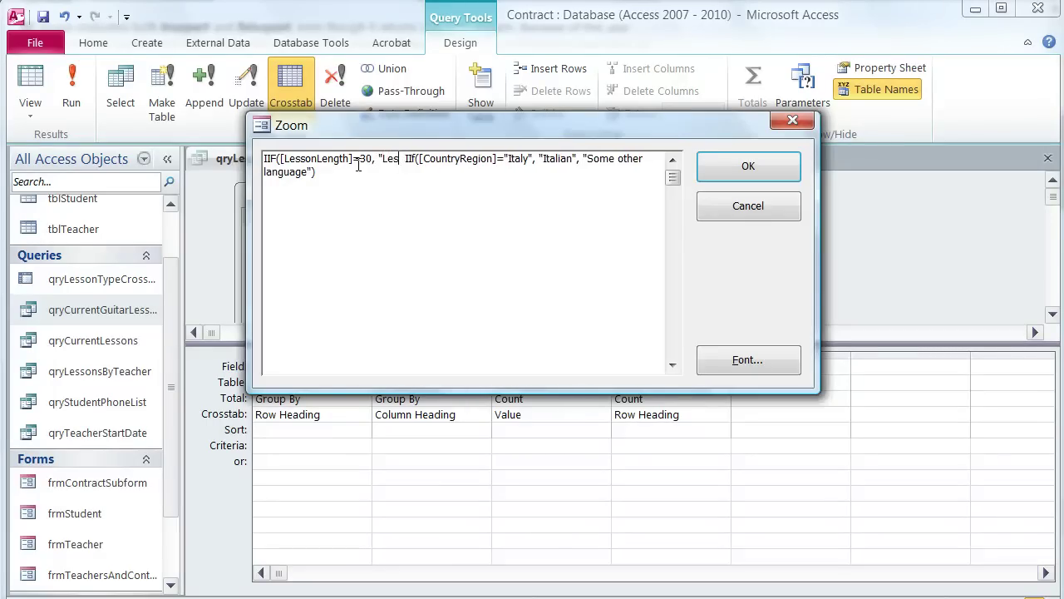
key("BackSpace")
key("BackSpace")
key("BackSpace")
key("BackSpace")
key("BackSpace")
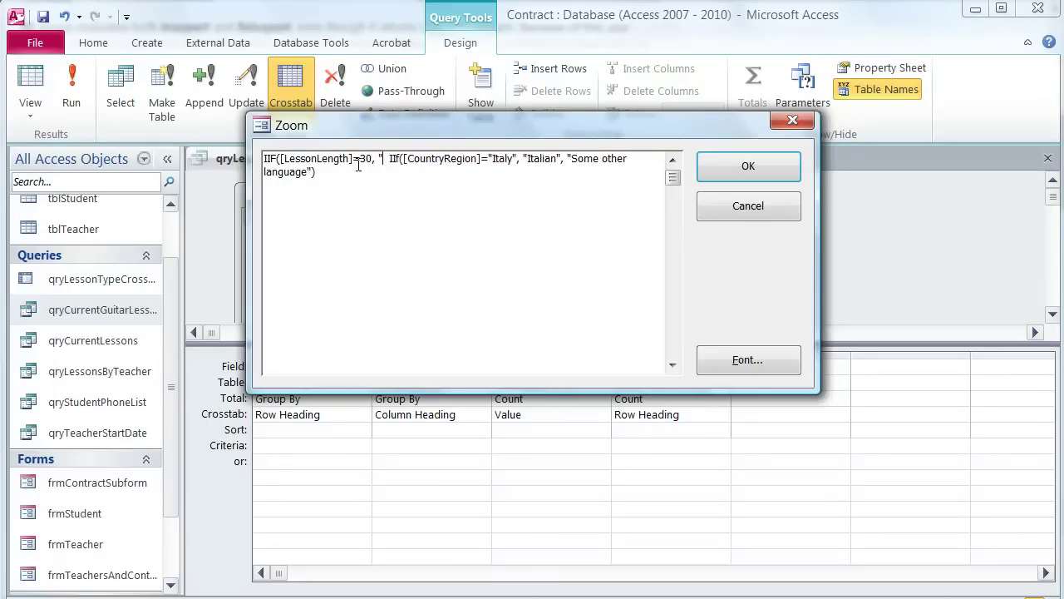
type("Number of ")
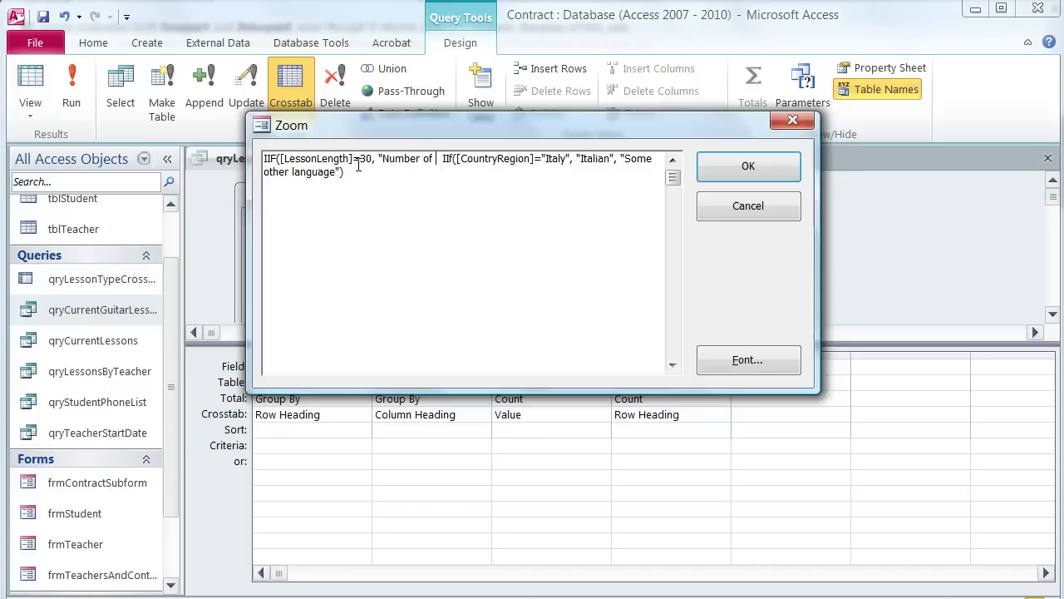
type("30 Minute ")
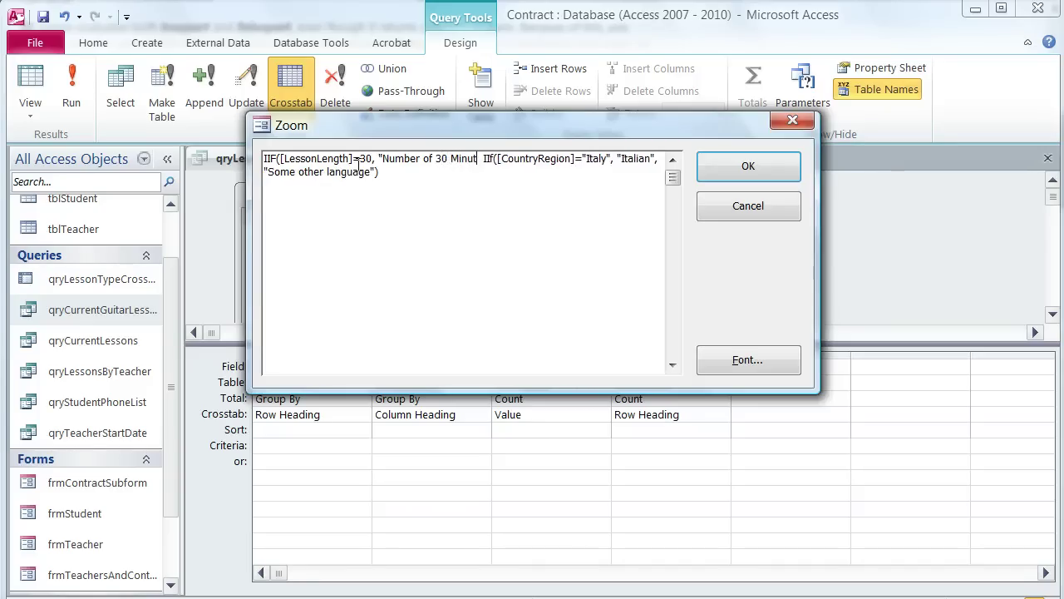
type("Lessons")
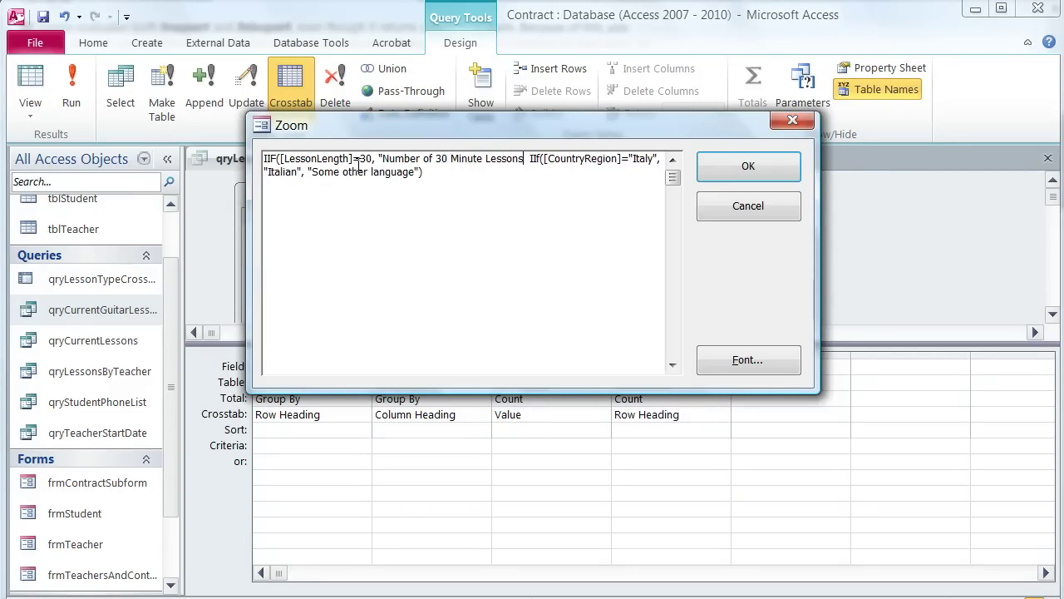
type("\",")
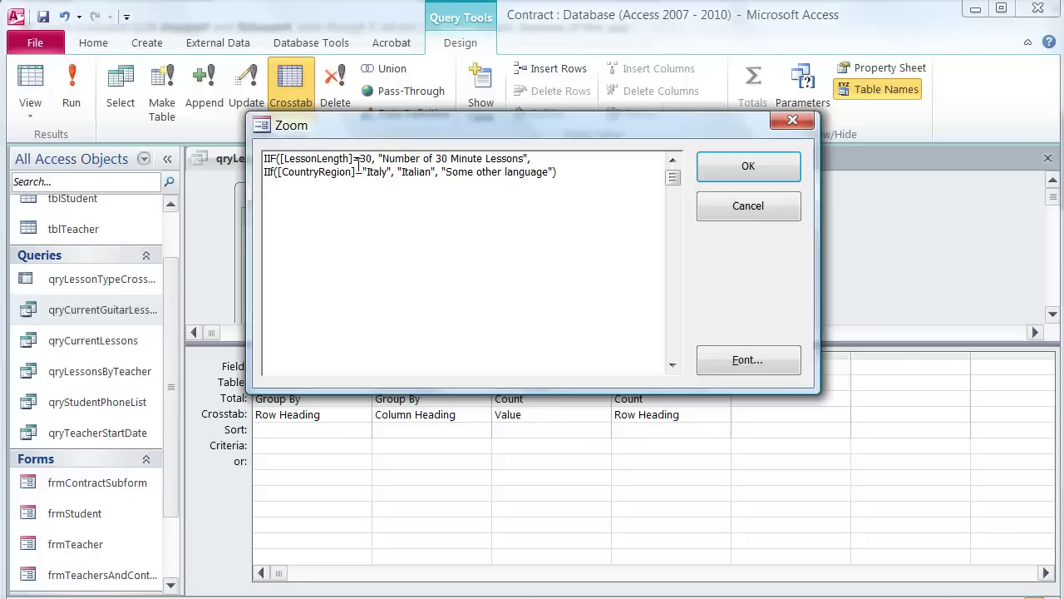
type("\", \"Nuber of 60 Minute Lessons\"")
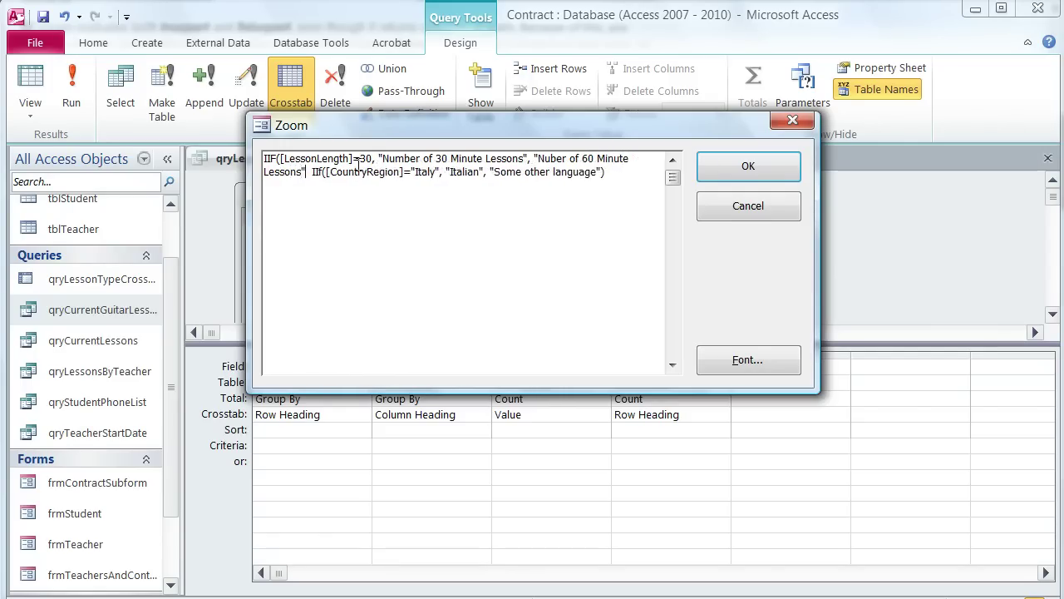
type(")")
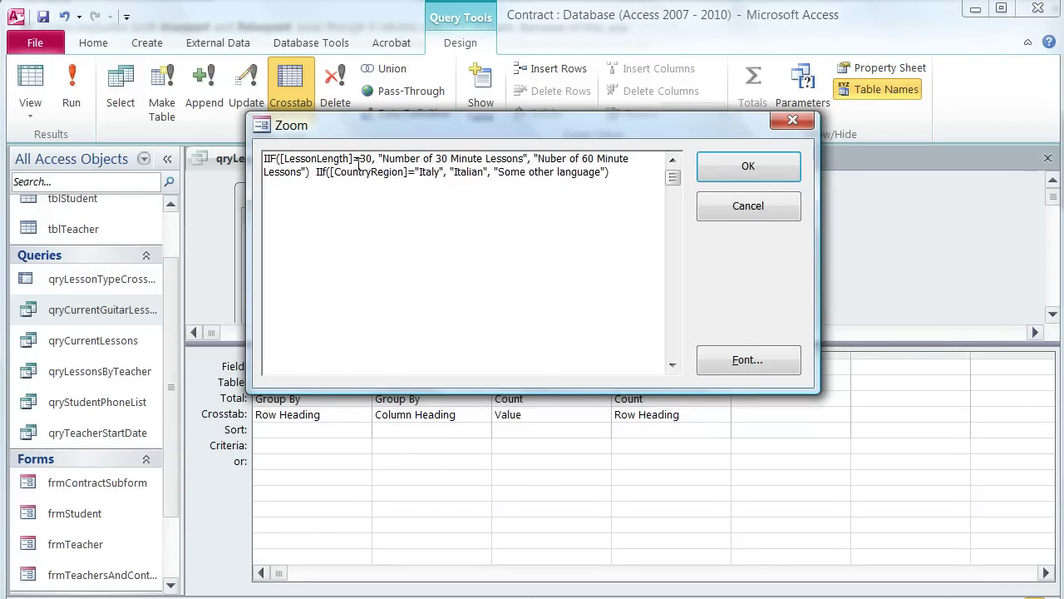
key("Delete")
key("Delete")
key("Delete")
key("Delete")
key("Delete")
key("Delete")
key("Delete")
key("Delete")
key("Delete")
key("Delete")
key("Delete")
key("Delete")
key("Delete")
key("Delete")
key("Delete")
key("Delete")
key("Delete")
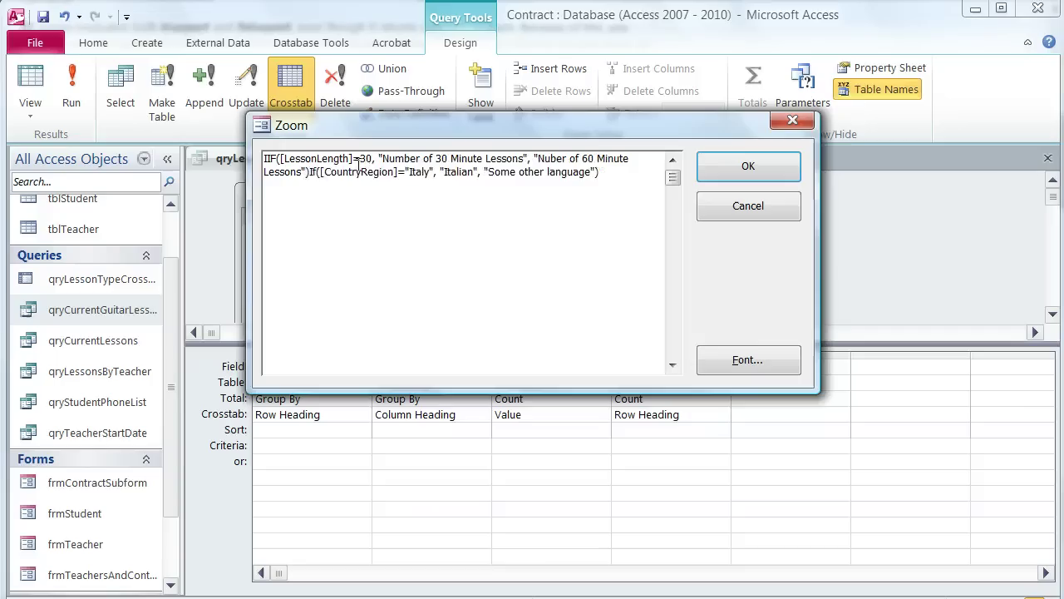
key("Delete")
key("Delete")
key("Delete")
key("Delete")
key("Delete")
key("Delete")
key("Delete")
key("Delete")
key("Delete")
key("Delete")
key("Delete")
key("Delete")
key("Delete")
key("Delete")
key("Delete")
key("Delete")
key("Delete")
key("Delete")
key("Delete")
key("Delete")
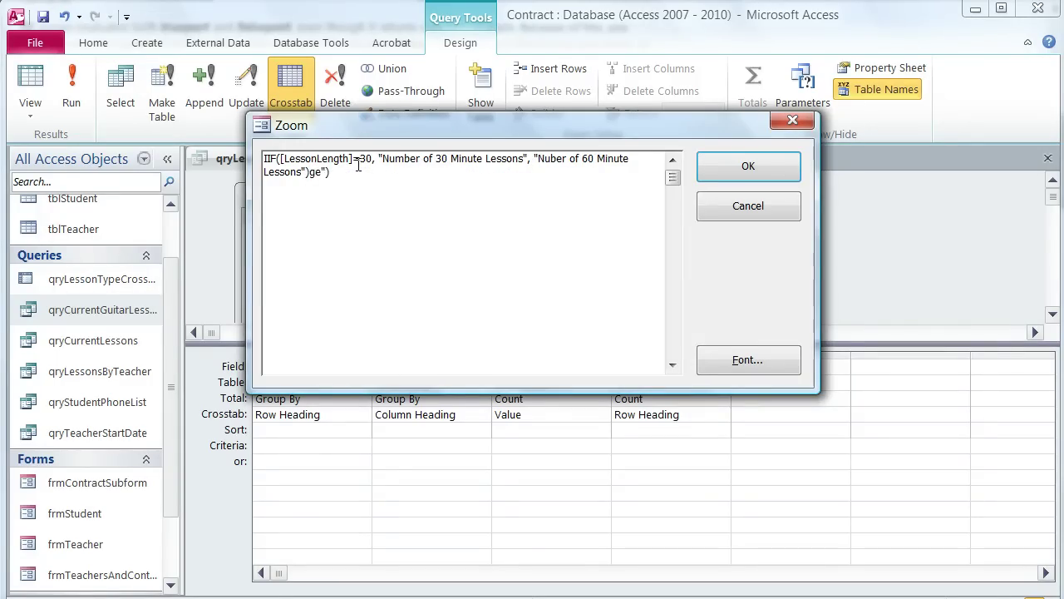
key("Delete")
key("Delete")
Apply the IIf expression as Expr1 and best-fit its design grid column
left_click(763, 165)
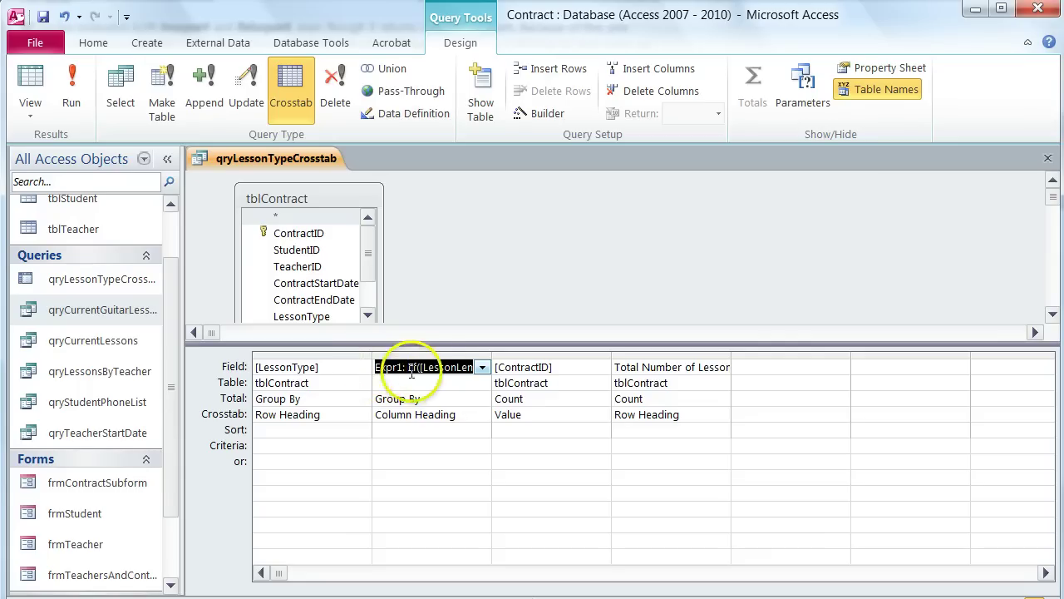
double_click(492, 352)
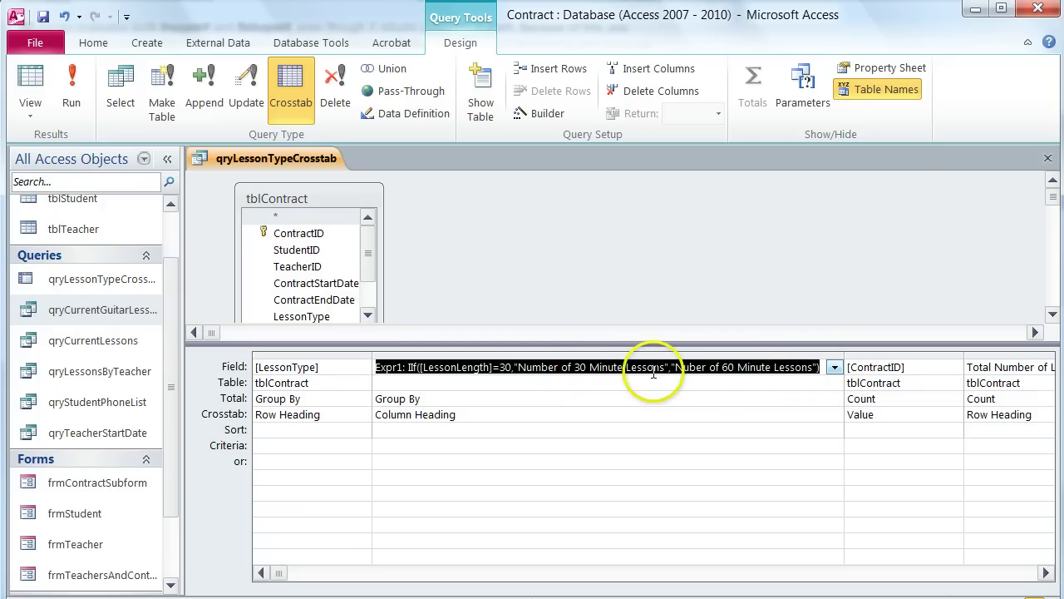
Run the crosstab and best-fit the three lesson count columns to their headings
left_click(73, 87)
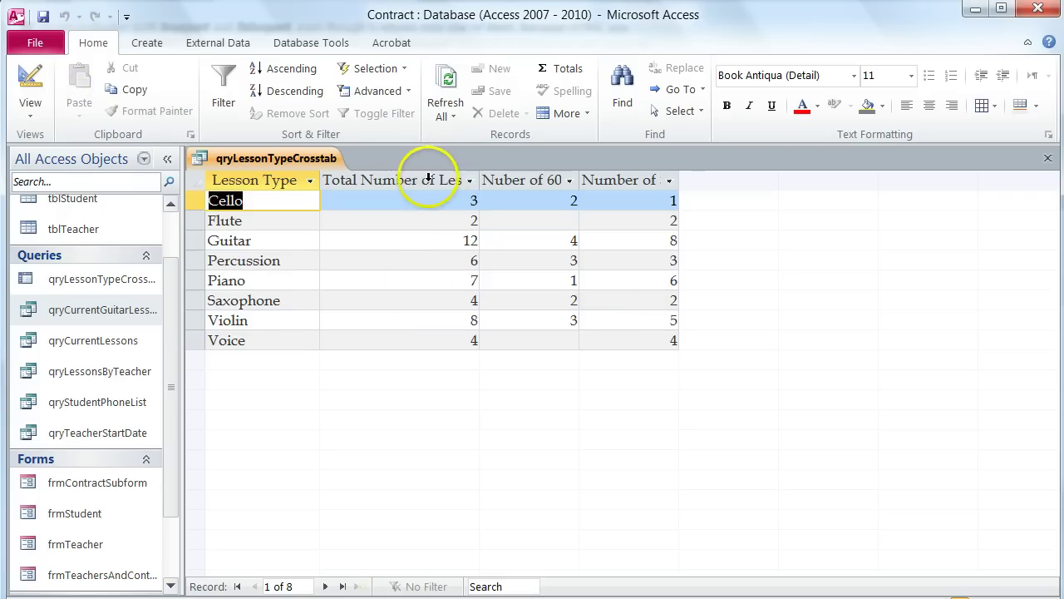
left_click_drag(428, 179, 632, 189)
double_click(678, 179)
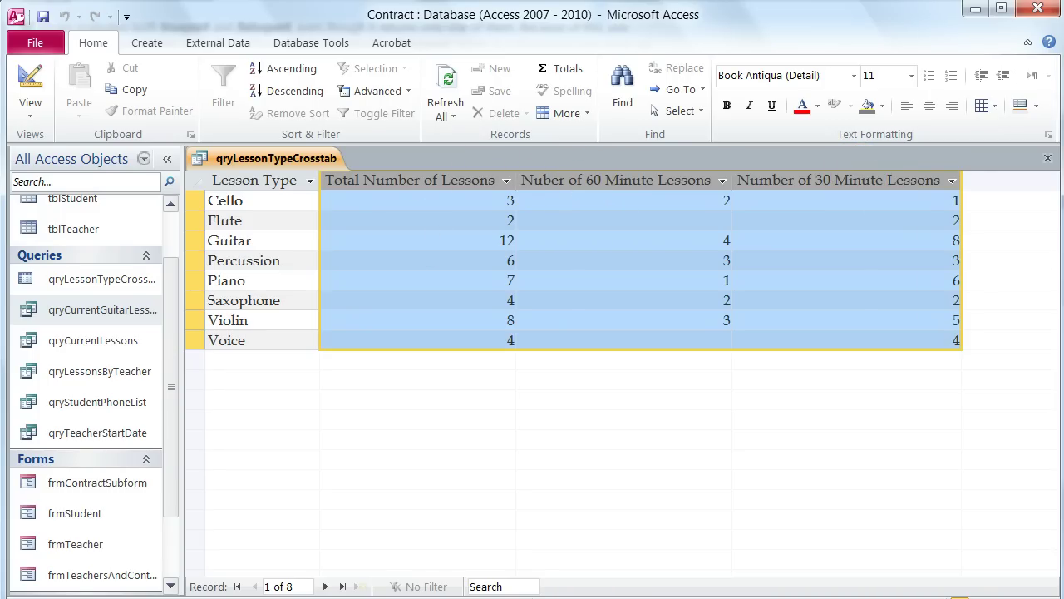
left_click(541, 185)
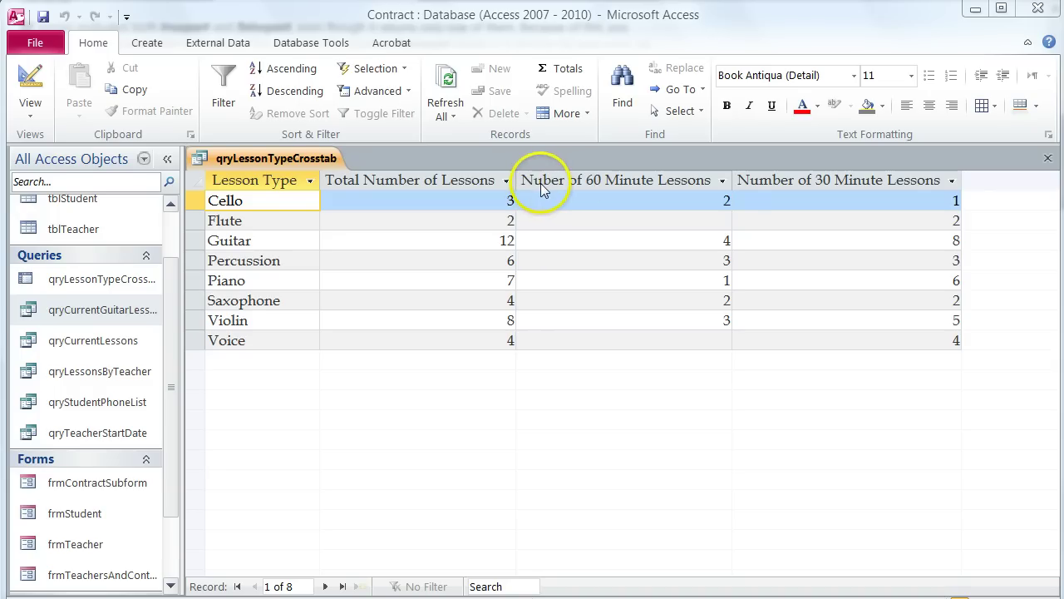
left_click(30, 116)
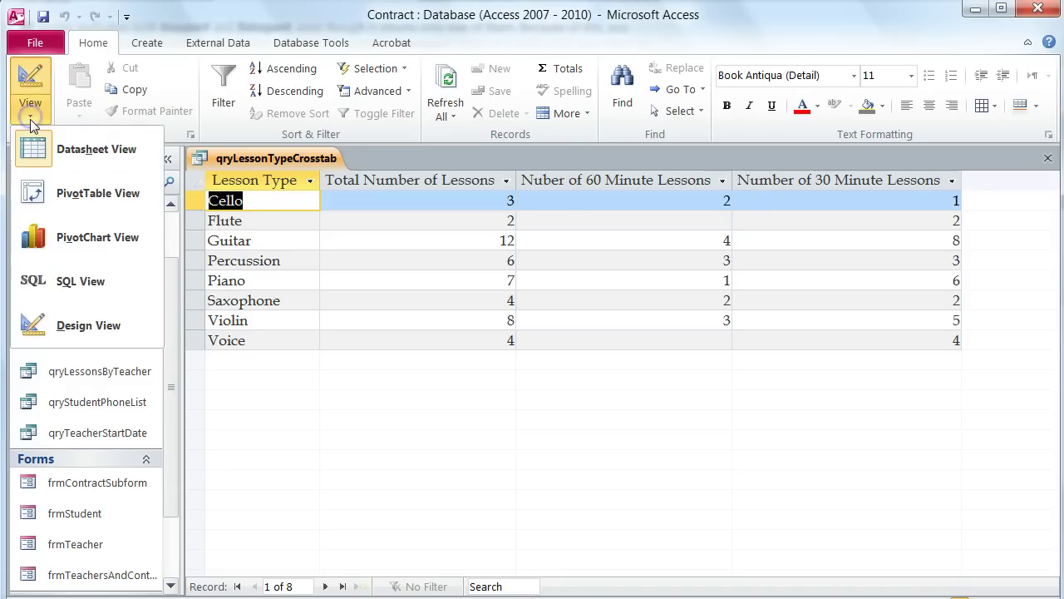
In Design View, correct Nuber to Number in the 60-minute label and rerun the query
left_click(83, 325)
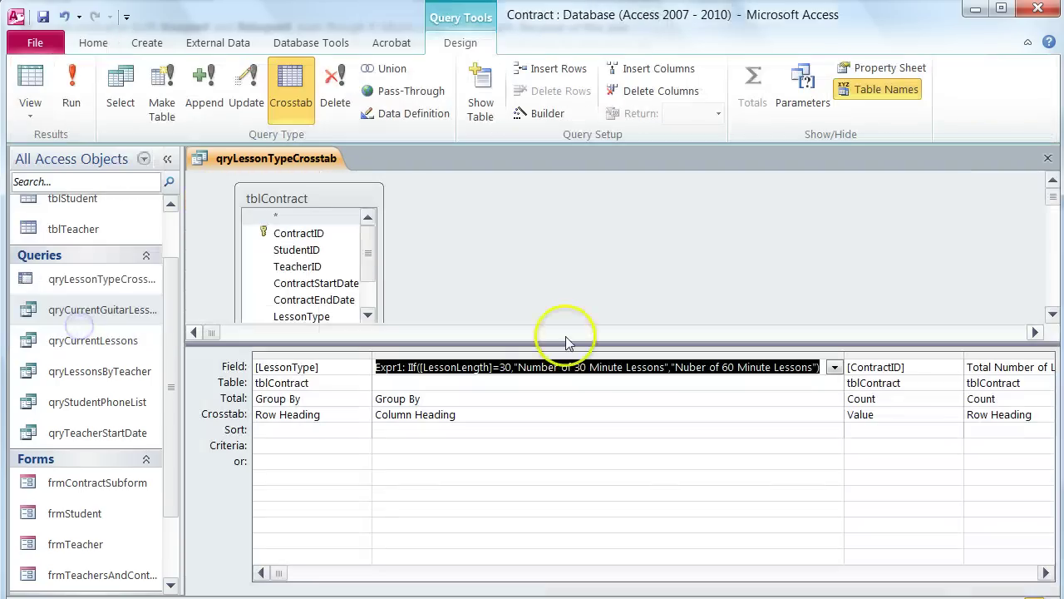
left_click(690, 366)
left_click(690, 366)
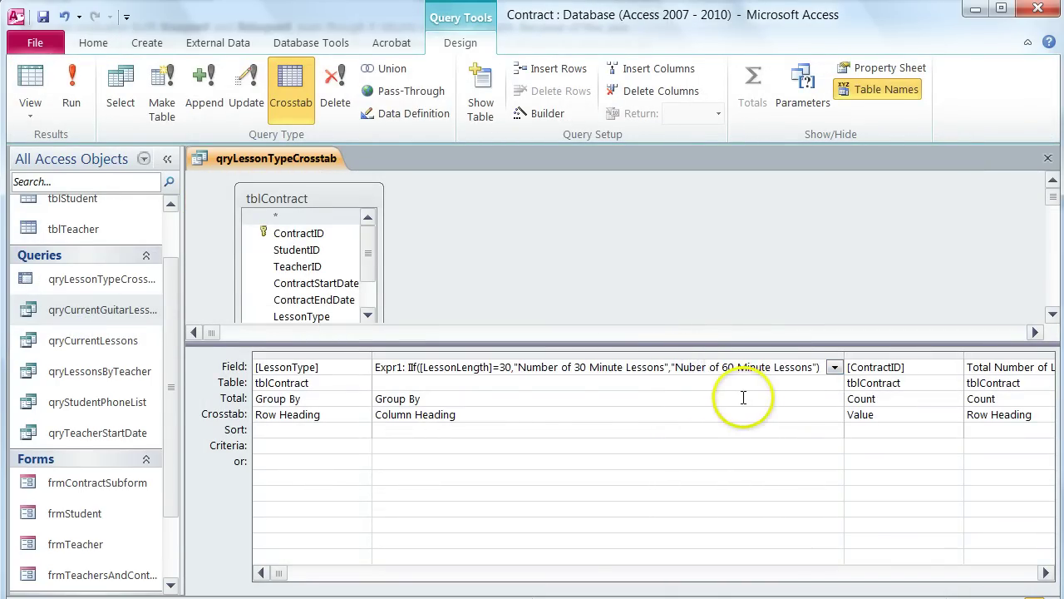
left_click(72, 88)
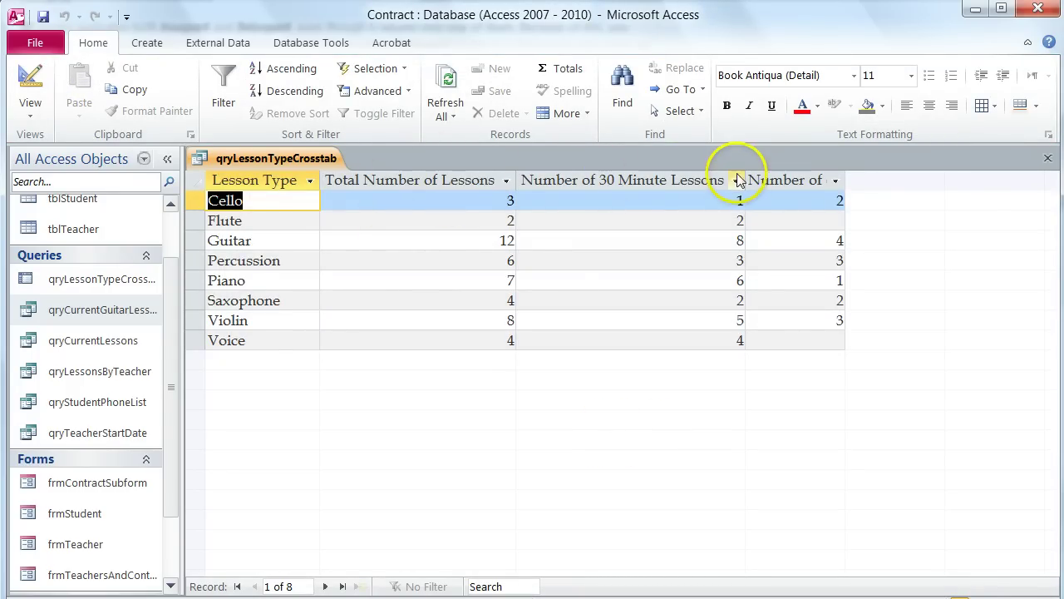
Best-fit the final crosstab column so the 'Number of 60 Minute Lessons' heading shows in full
left_click(845, 178)
double_click(845, 179)
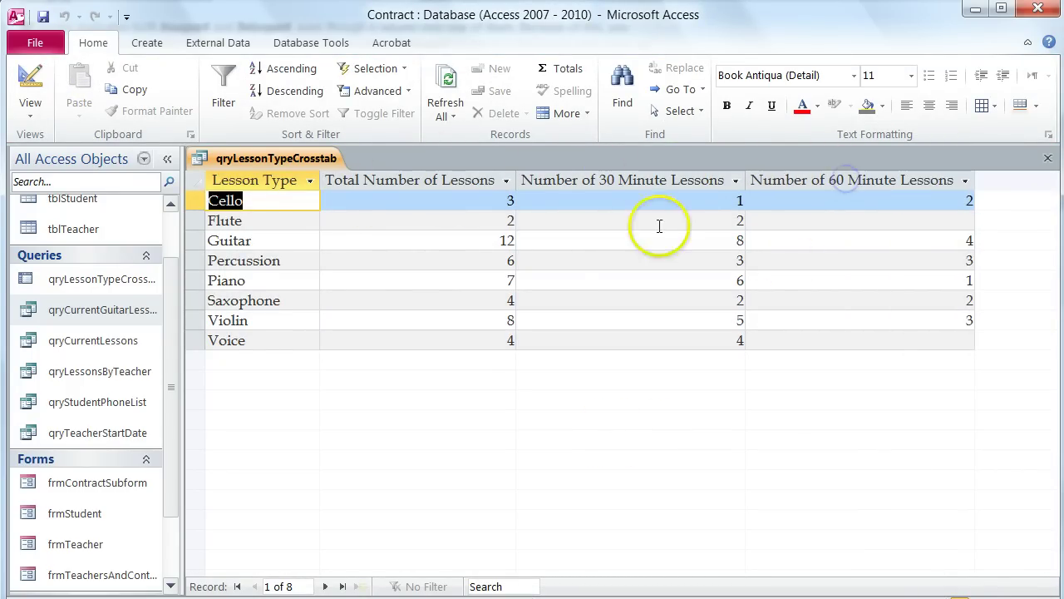